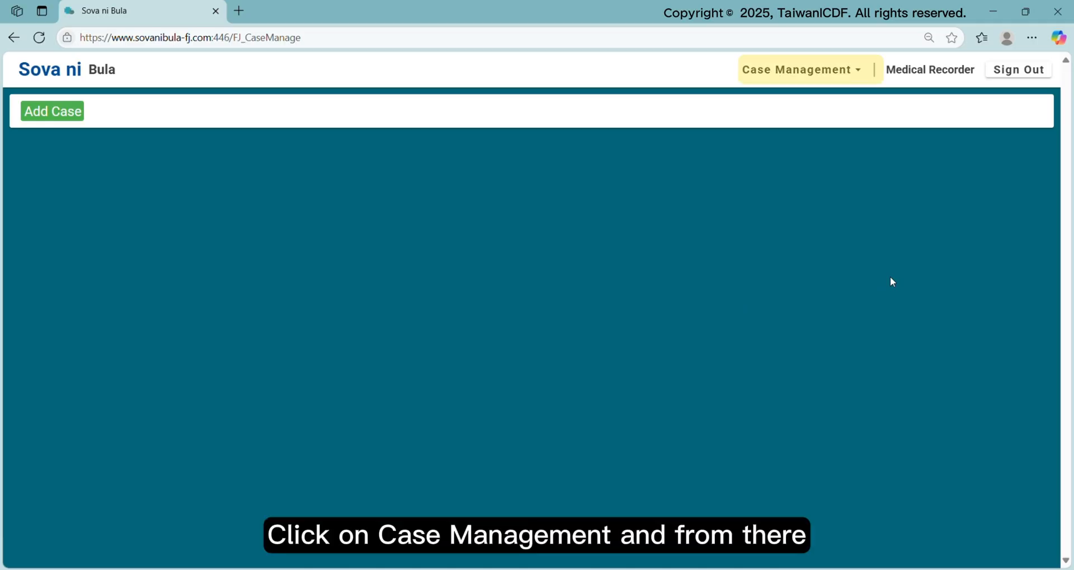
From Case Management, start a new Add Case form and review the Profiles tab fields
click(860, 76)
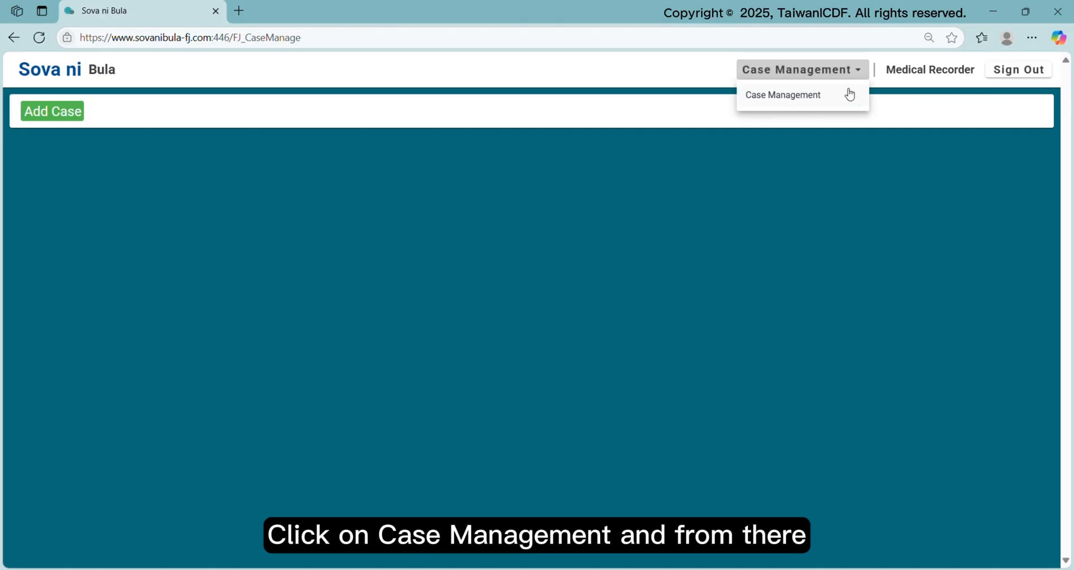
click(836, 99)
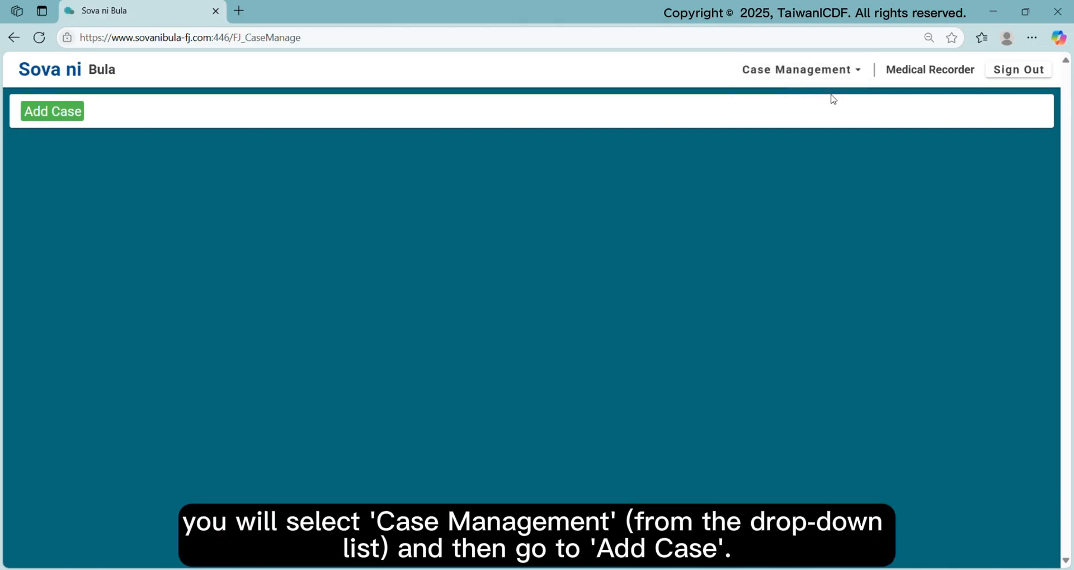
click(74, 111)
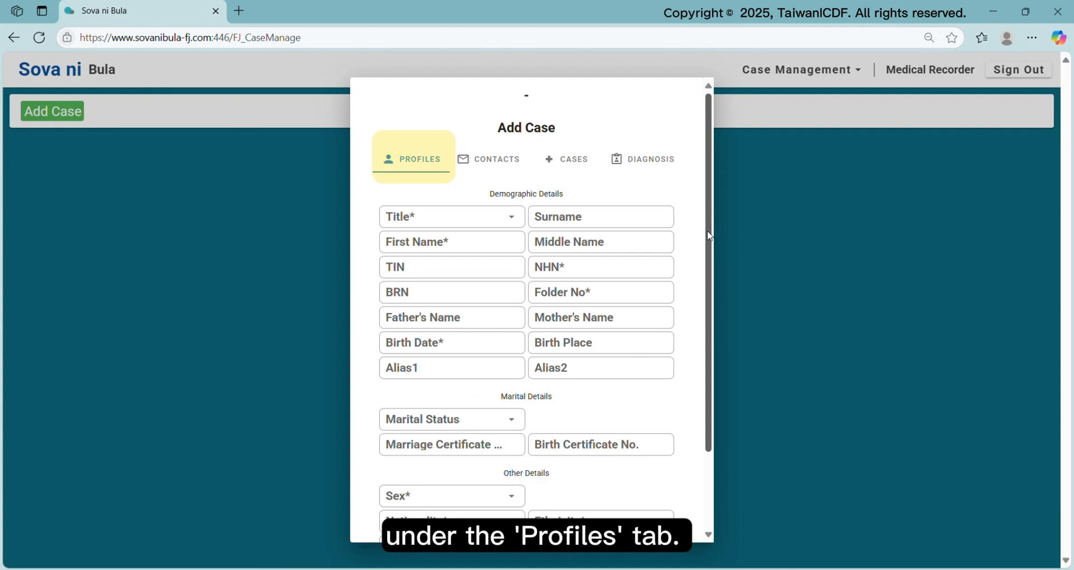
drag(708, 237, 712, 261)
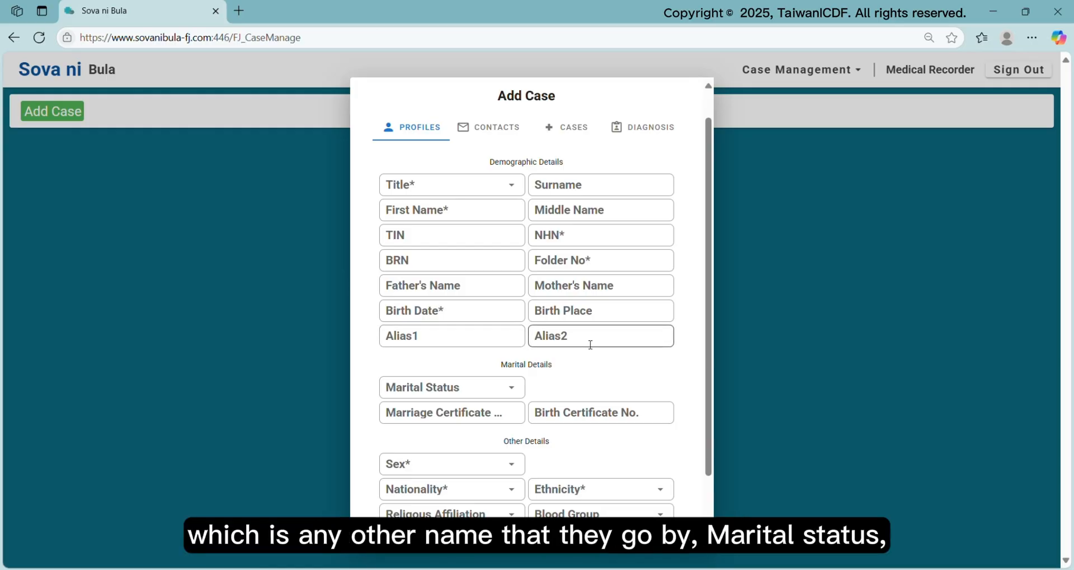
scroll(563, 387, down, 2)
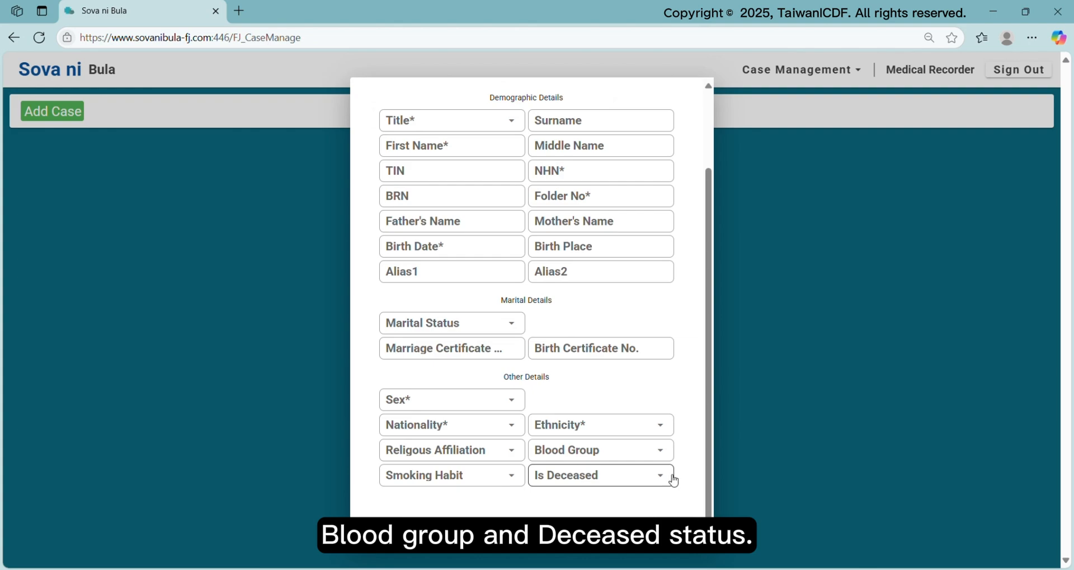
scroll(711, 414, up, 2)
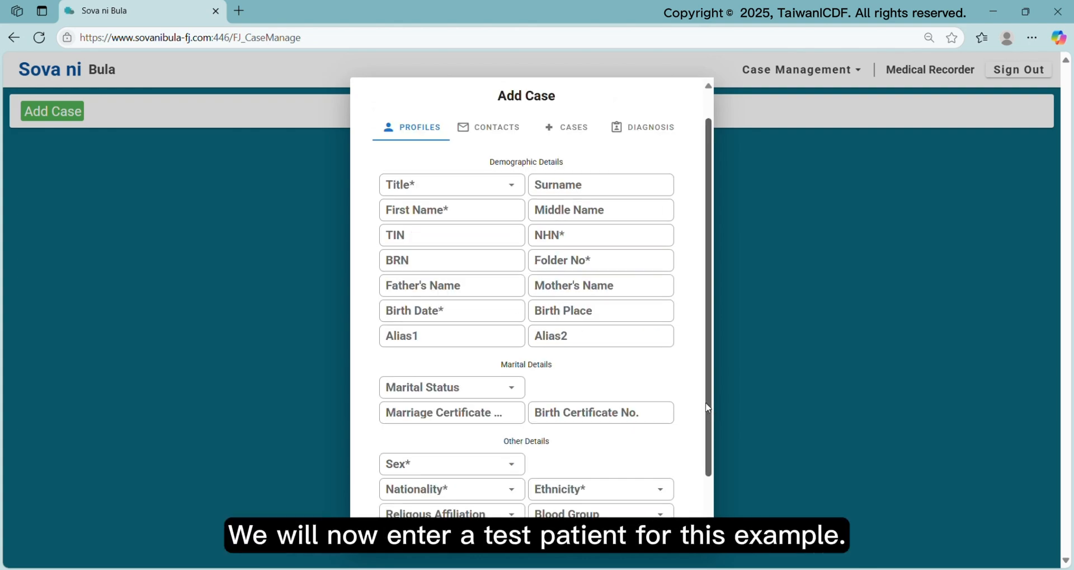
Set the title to Ms and enter the patient's first name and surname
click(428, 187)
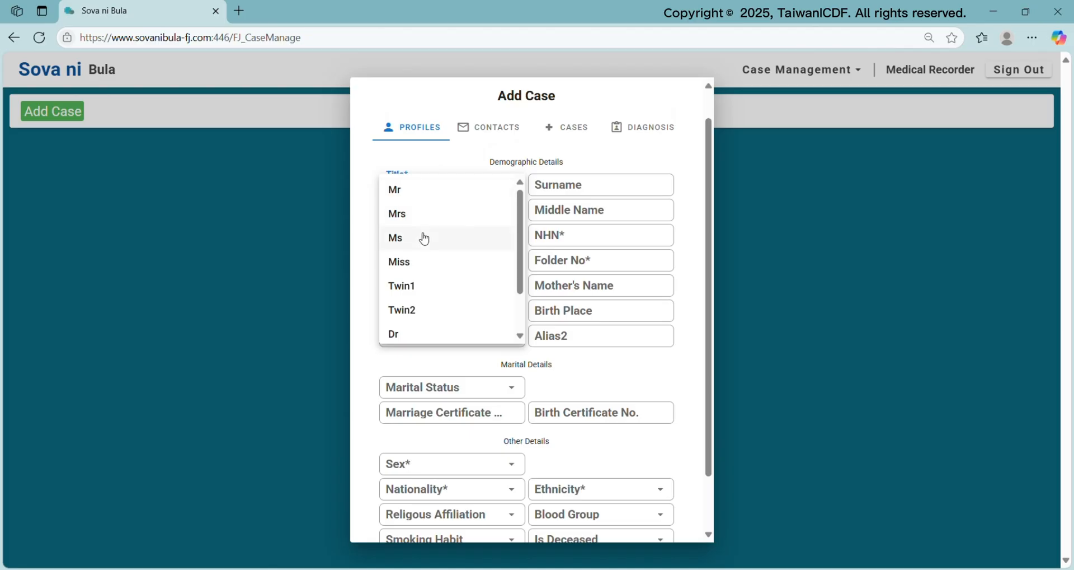
click(422, 238)
click(465, 217)
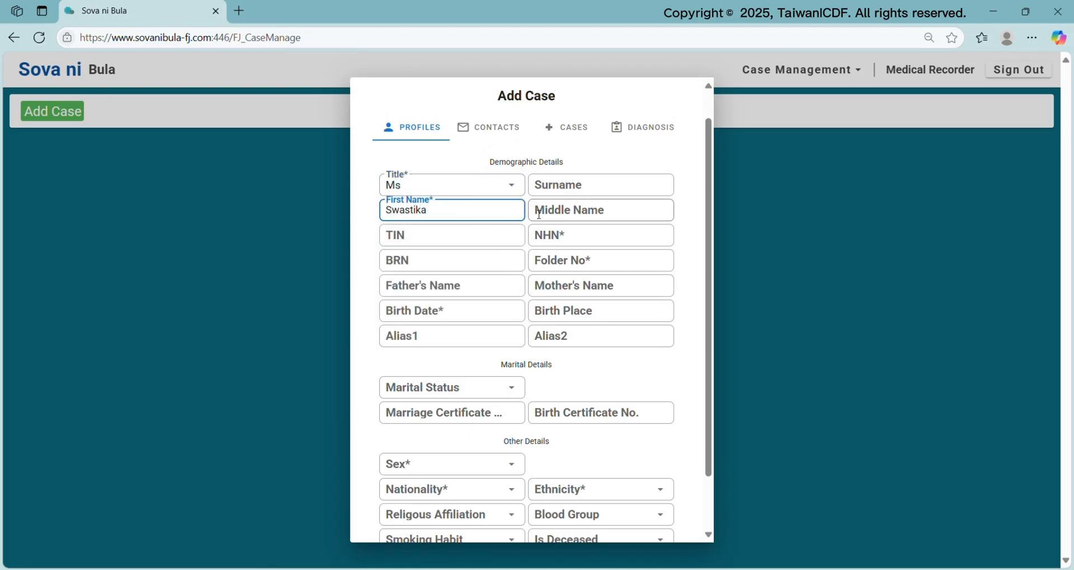
click(575, 184)
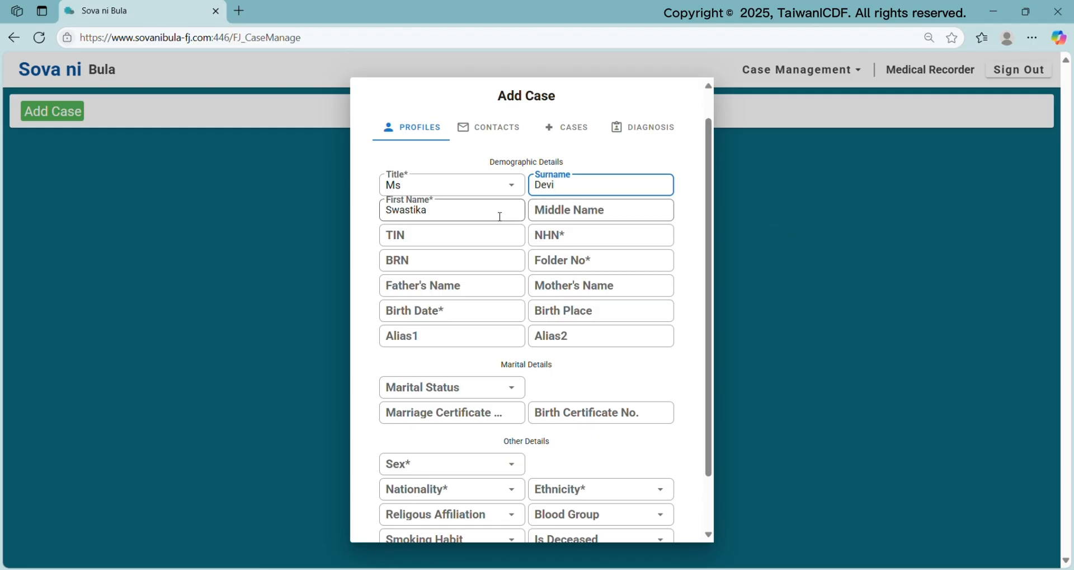
Enter the patient's TIN and NHN numbers
click(455, 248)
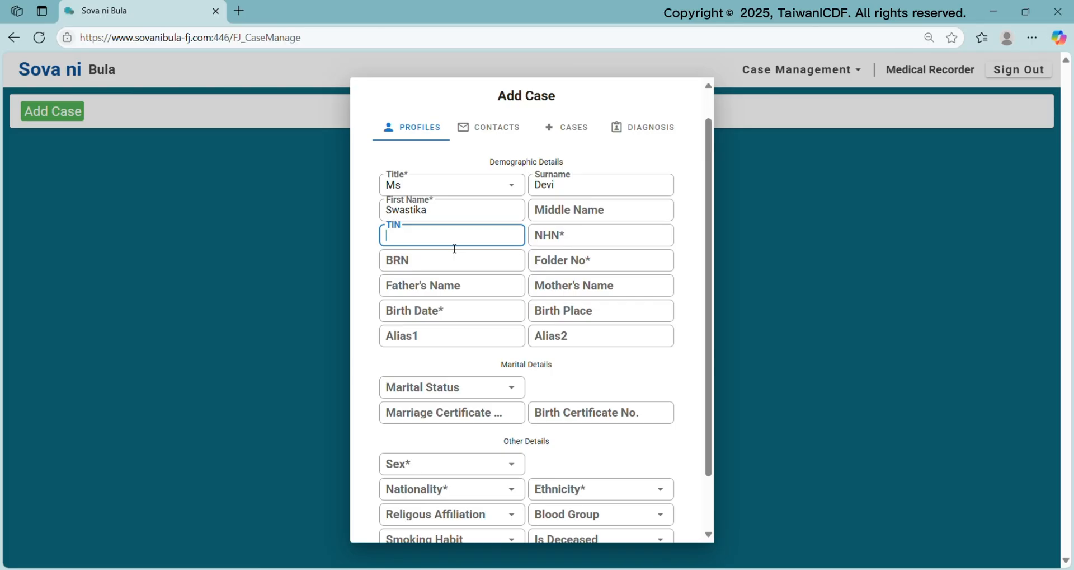
click(573, 246)
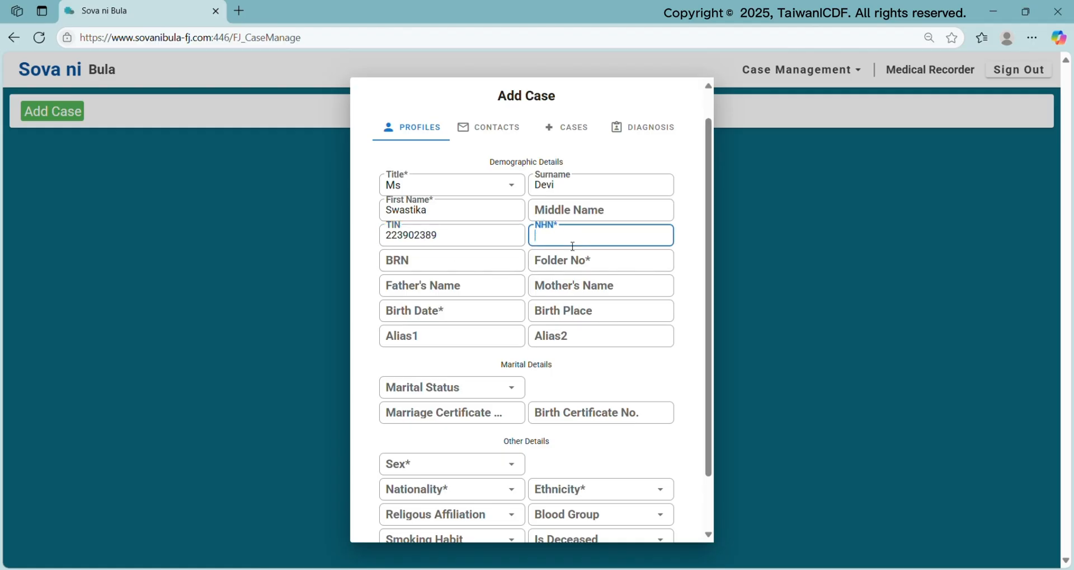
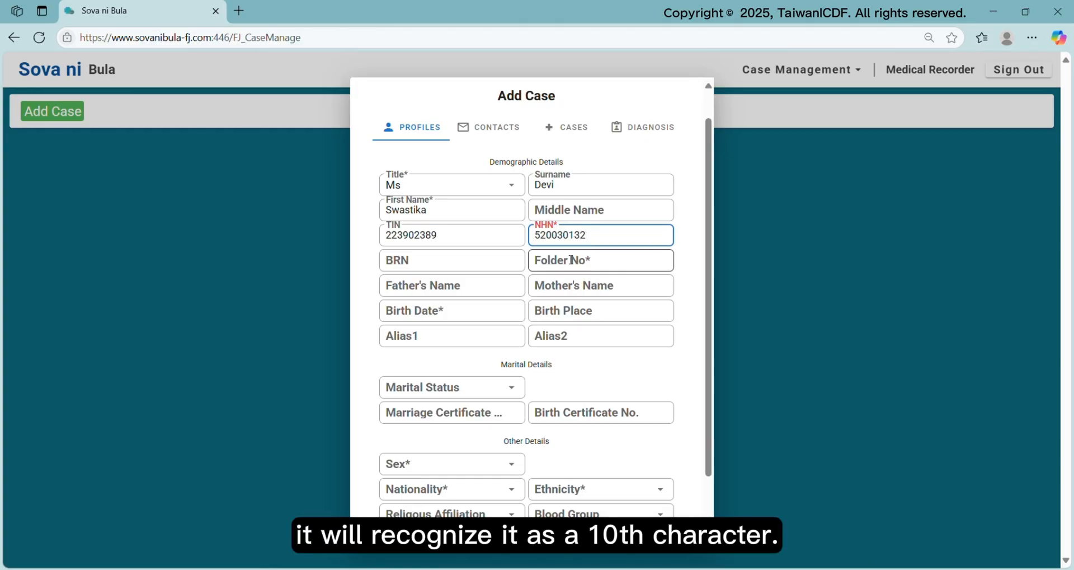
click(568, 270)
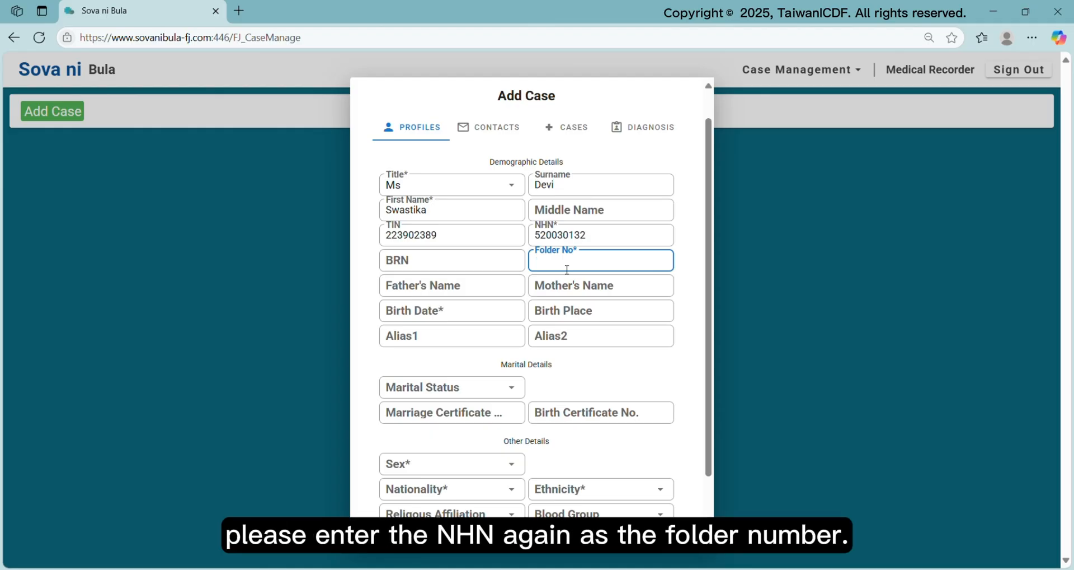
Copy the NHN into Folder No and enter the father's name
drag(587, 235, 534, 236)
key(ctrl+c)
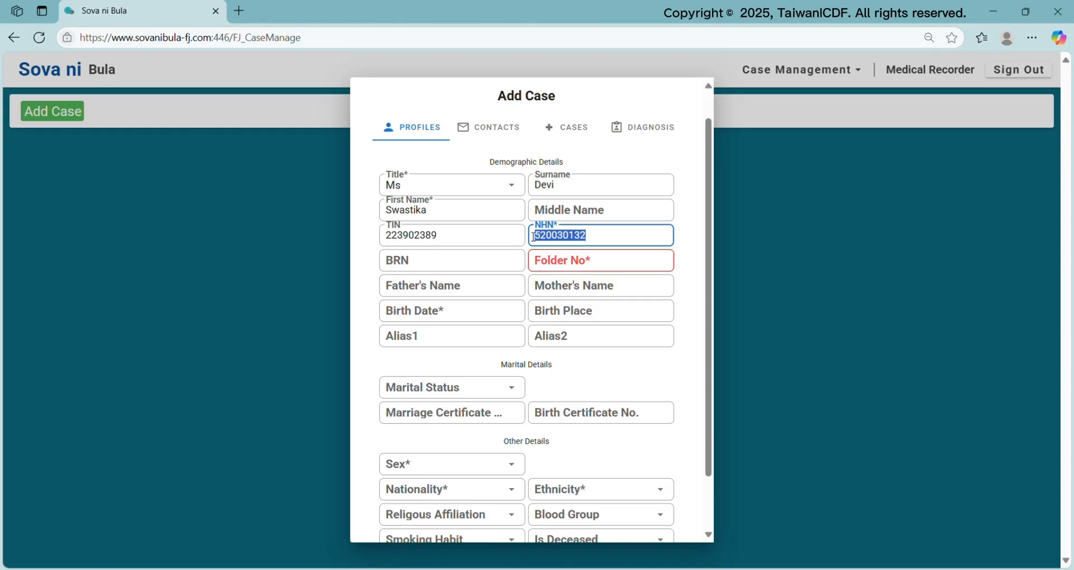
click(627, 261)
key(ctrl+v)
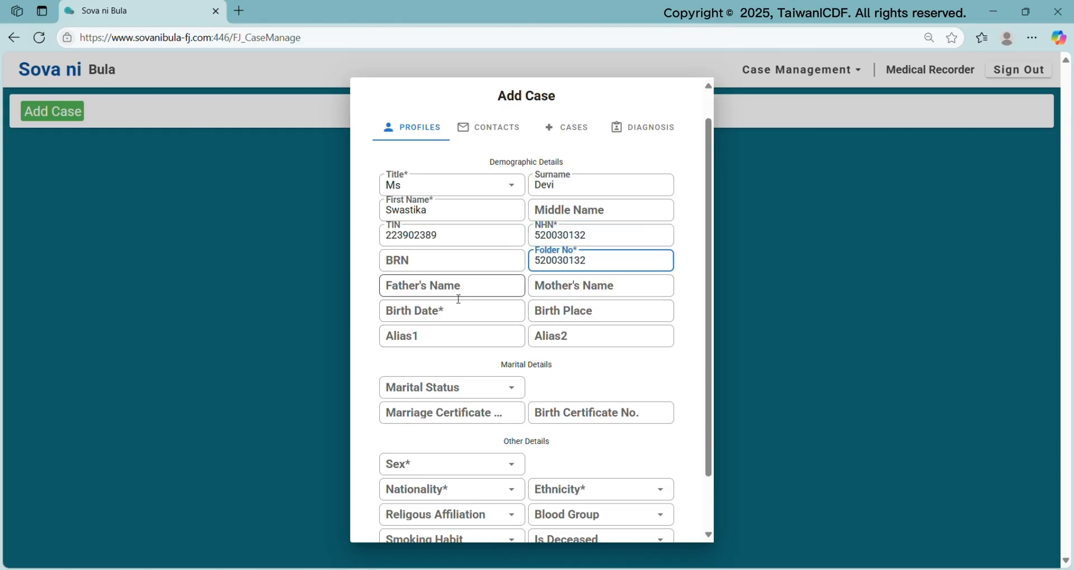
click(452, 291)
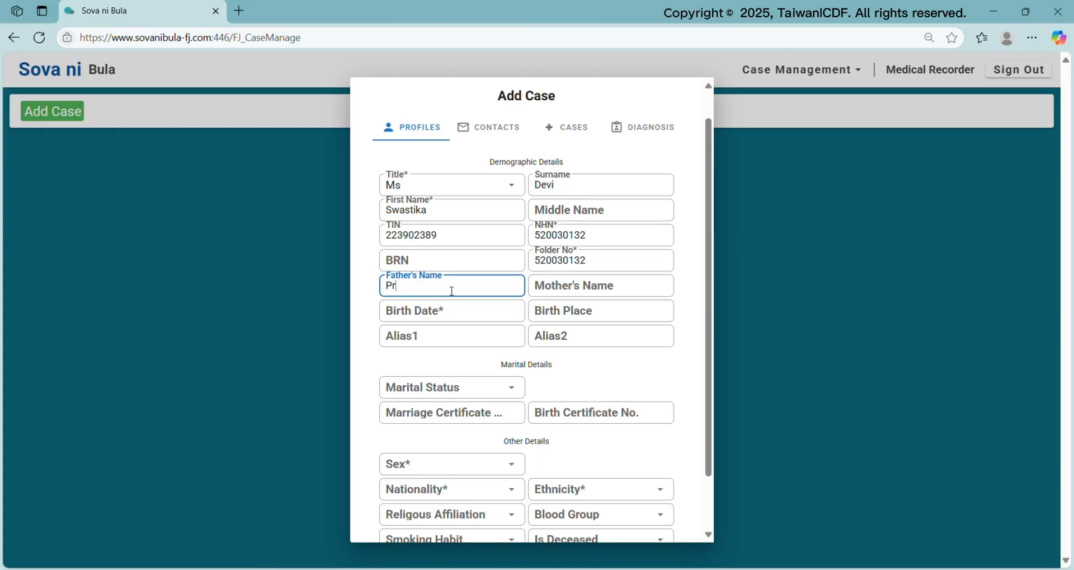
click(451, 316)
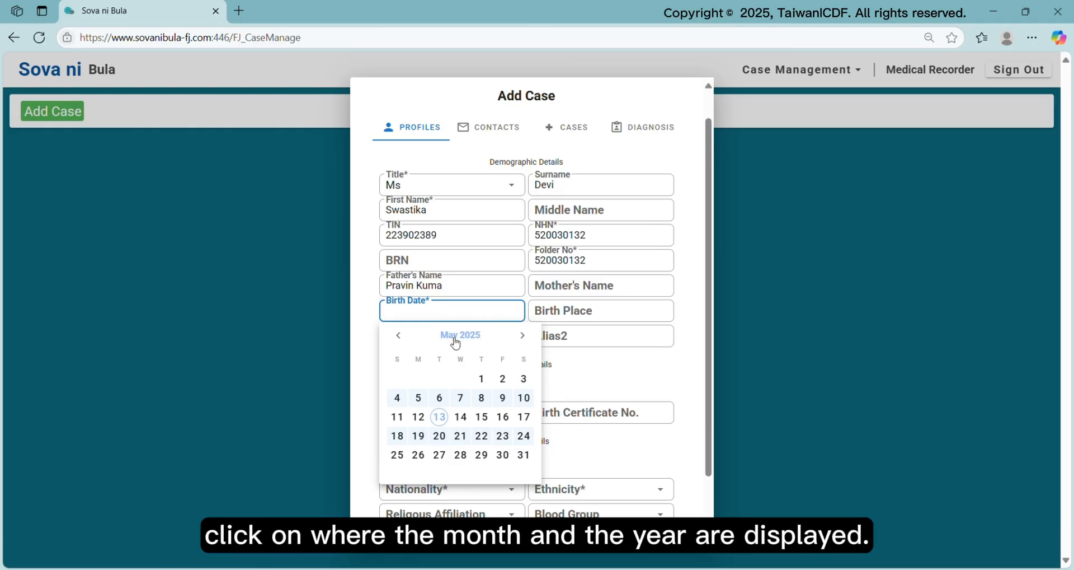
click(459, 338)
click(475, 338)
drag(537, 410, 536, 425)
scroll(535, 426, down, 8)
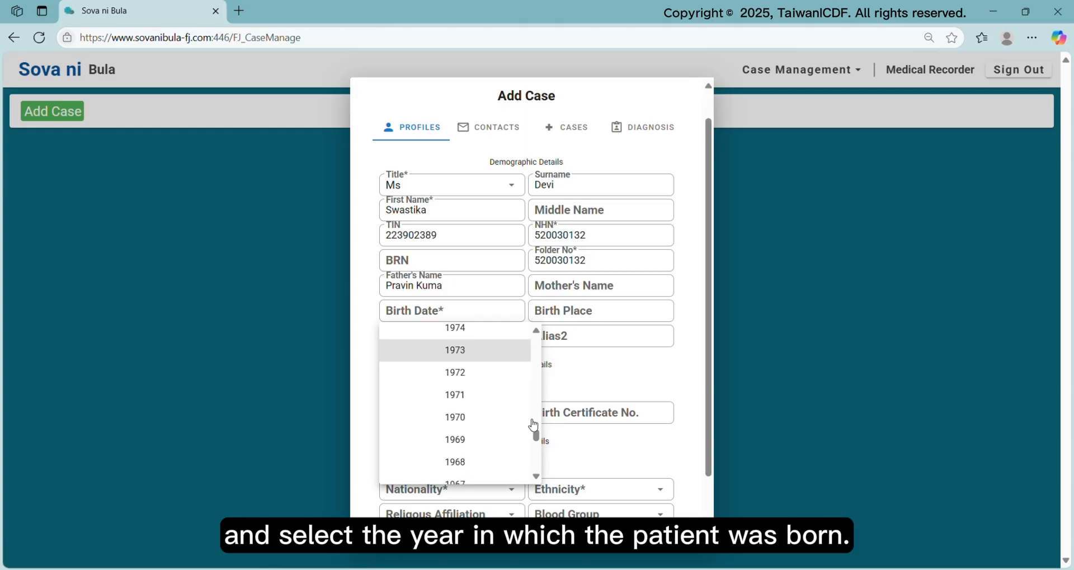
scroll(535, 427, up, 5)
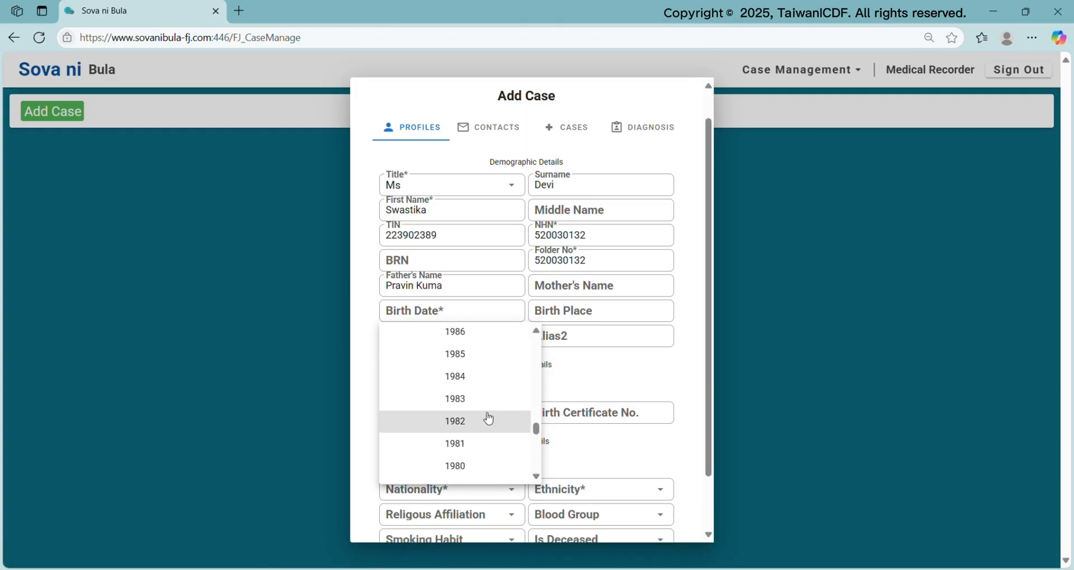
click(486, 420)
click(479, 402)
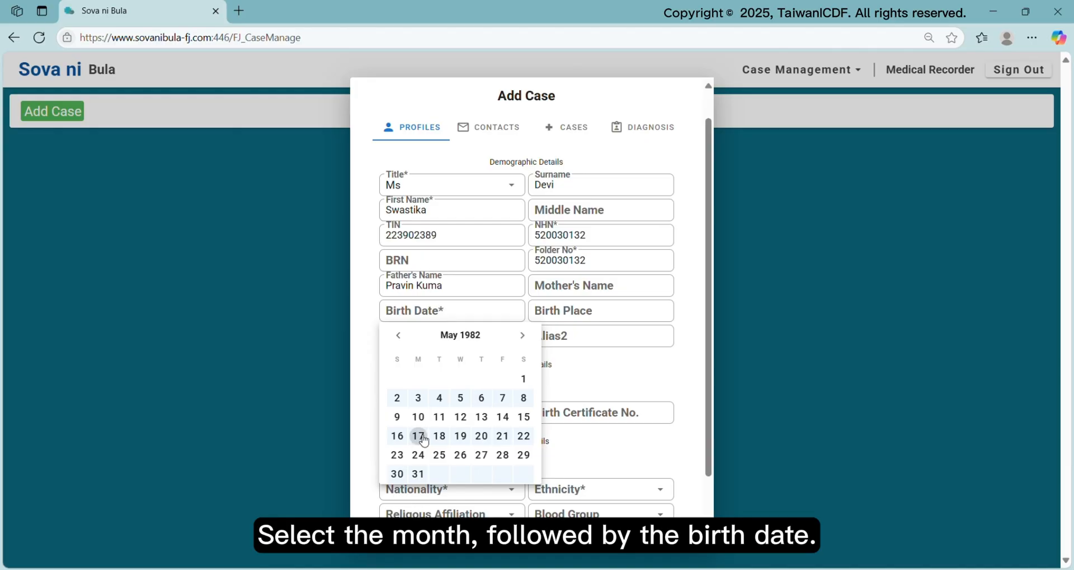
click(418, 436)
click(603, 369)
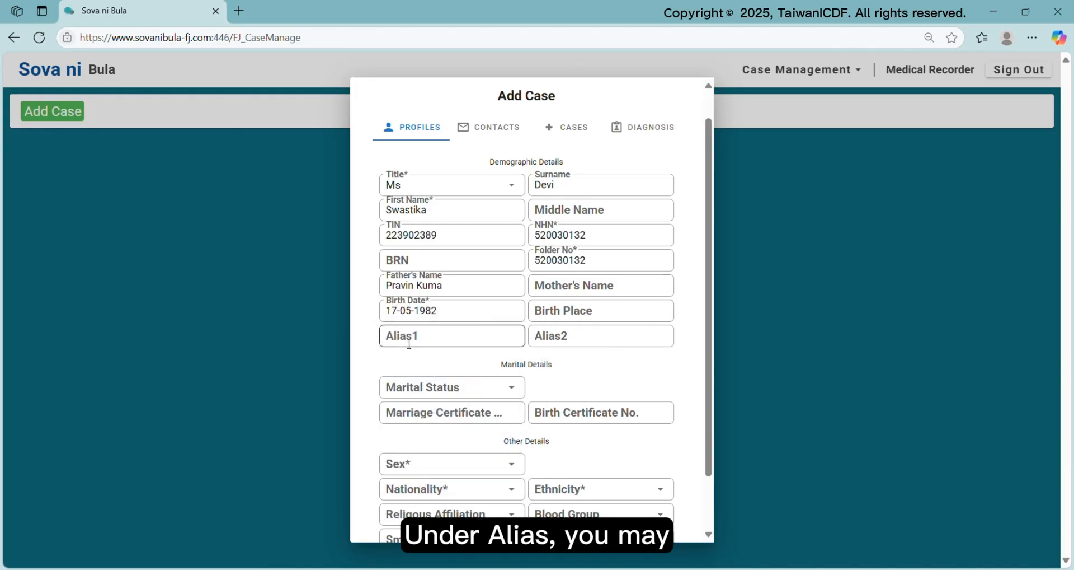
Enter the patient's alias and set marital status Separated and sex Female
click(408, 343)
text(Sw)
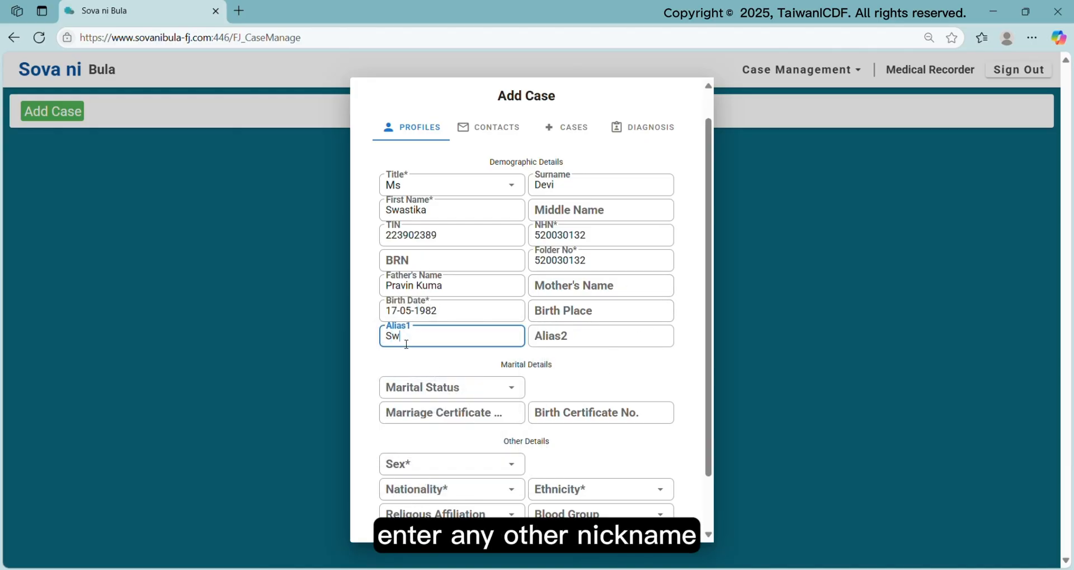
text(atik)
key(BackSpace)
key(BackSpace)
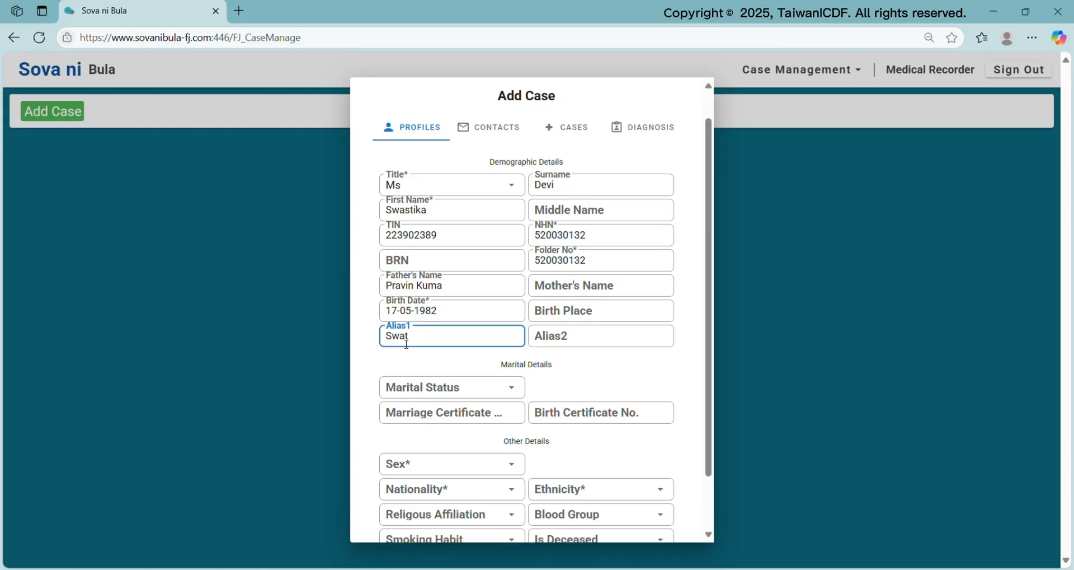
text(i)
click(513, 389)
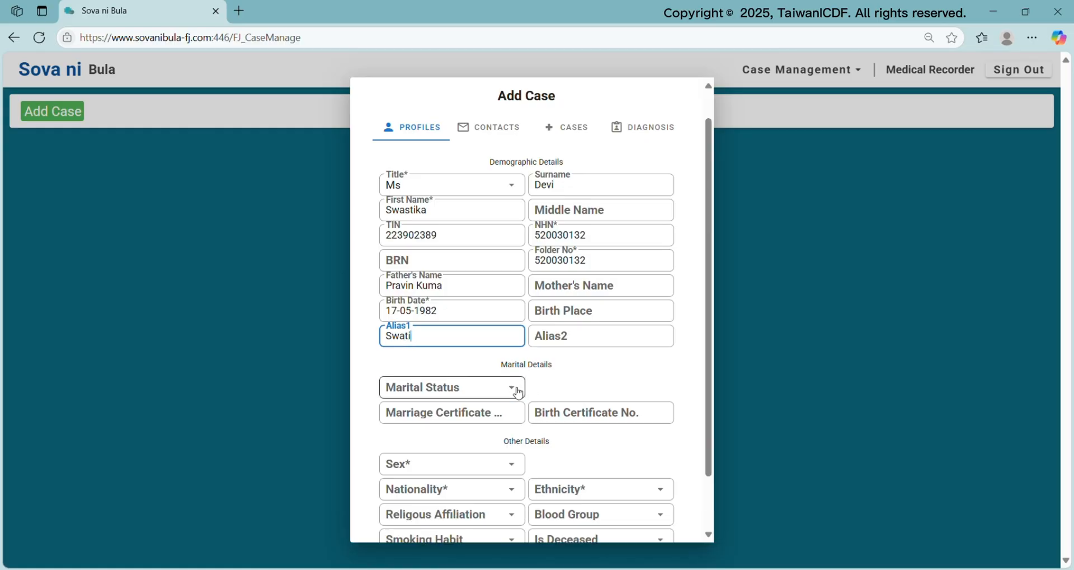
click(424, 512)
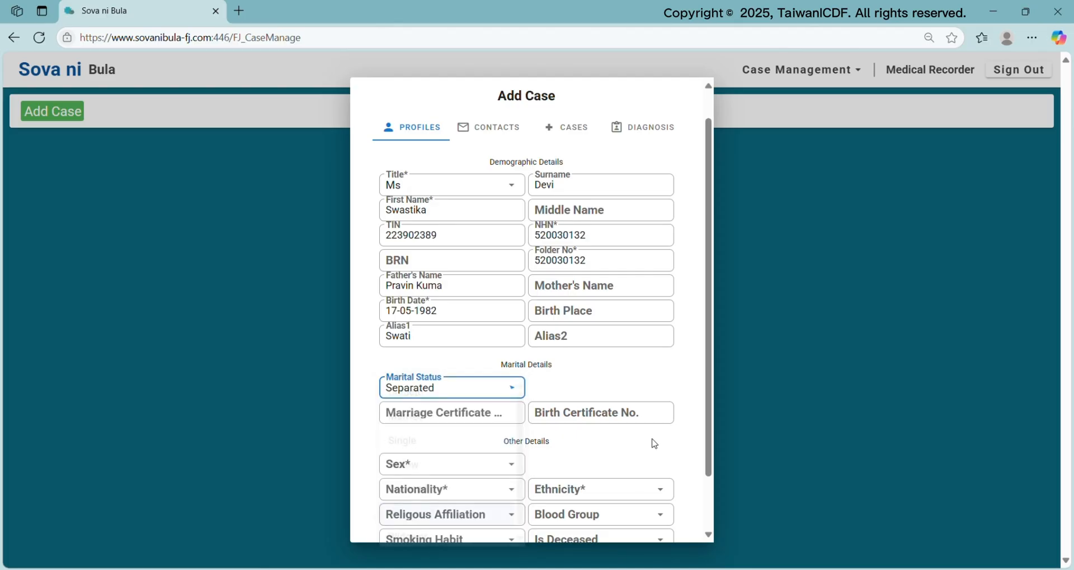
scroll(638, 418, down, 1)
click(522, 405)
click(472, 430)
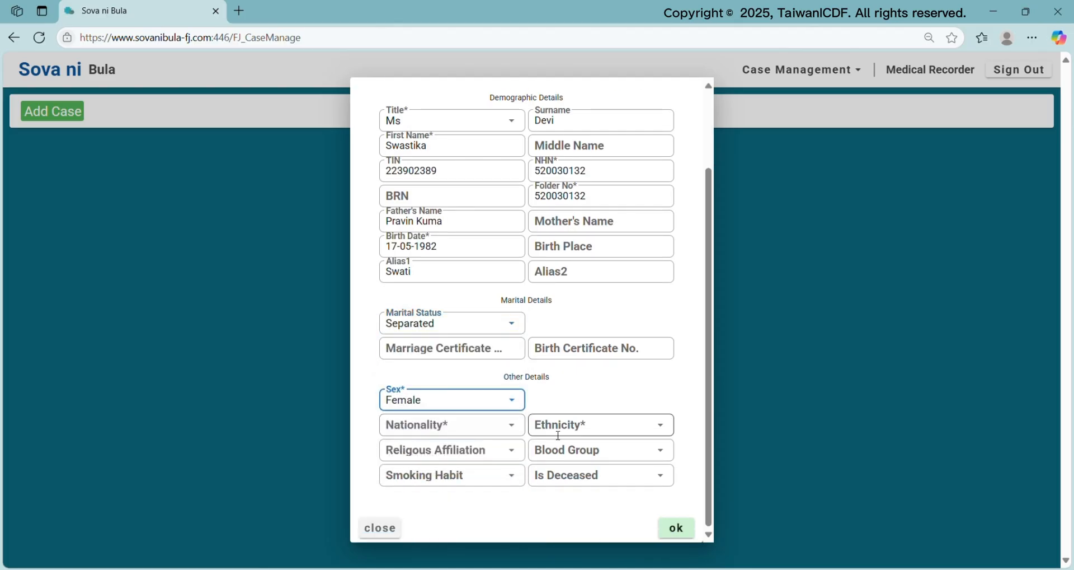
Set nationality Fiji, ethnicity Fijian of Indian descent and religious affiliation Hindu
click(494, 431)
click(418, 307)
click(596, 424)
click(583, 455)
click(516, 454)
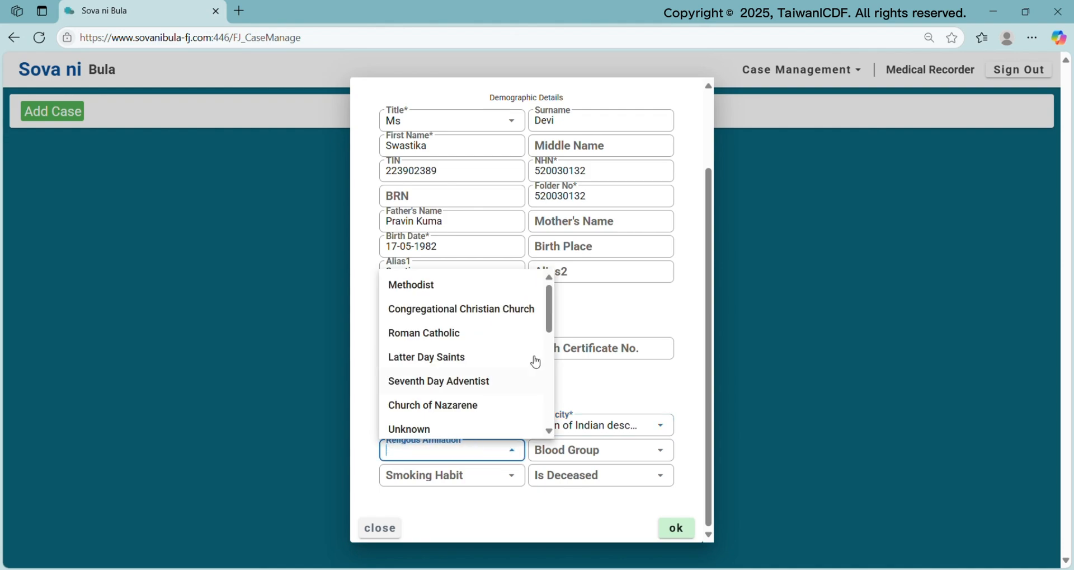
scroll(537, 383, down, 2)
scroll(535, 384, down, 1)
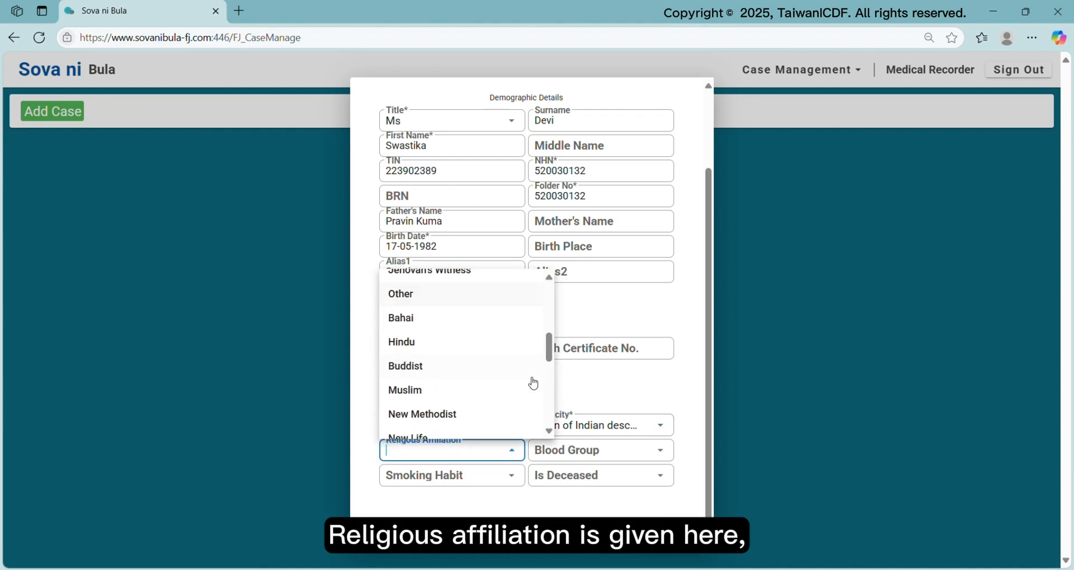
click(439, 349)
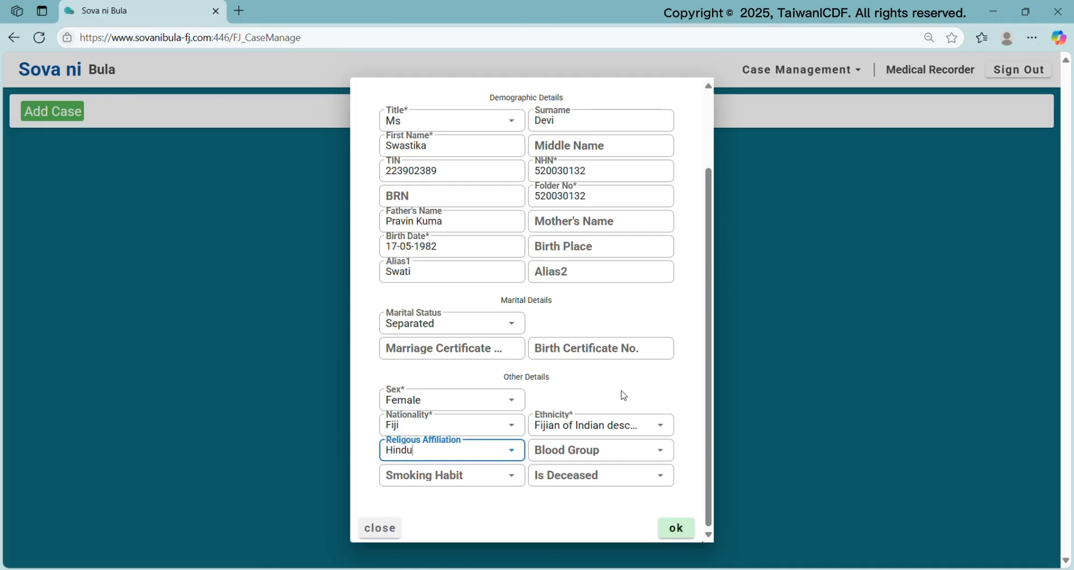
Set blood group B+, Is Deceased No and Smoking Habit Never Smoked
click(662, 451)
click(601, 459)
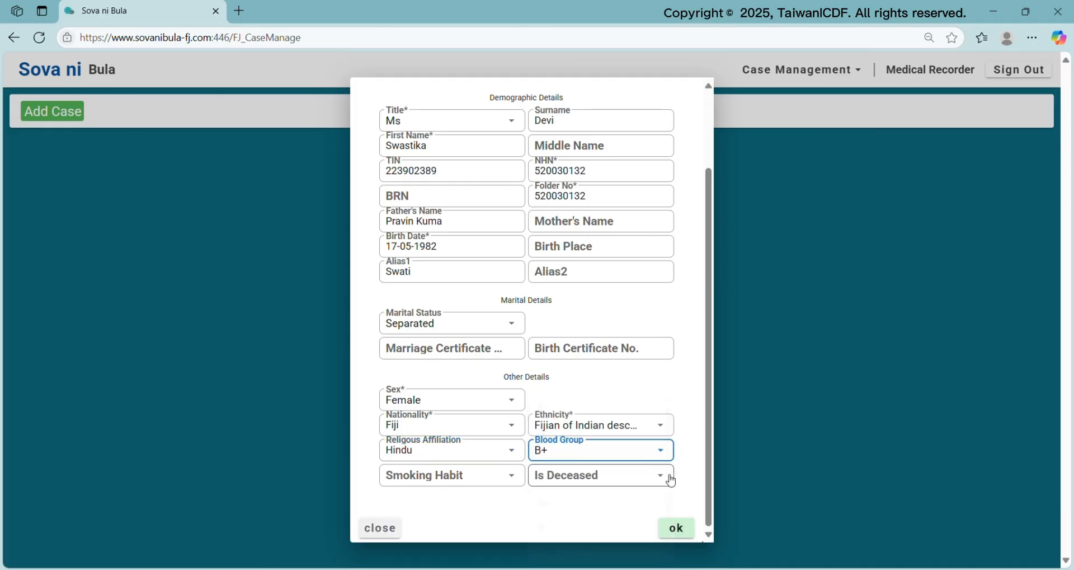
click(661, 476)
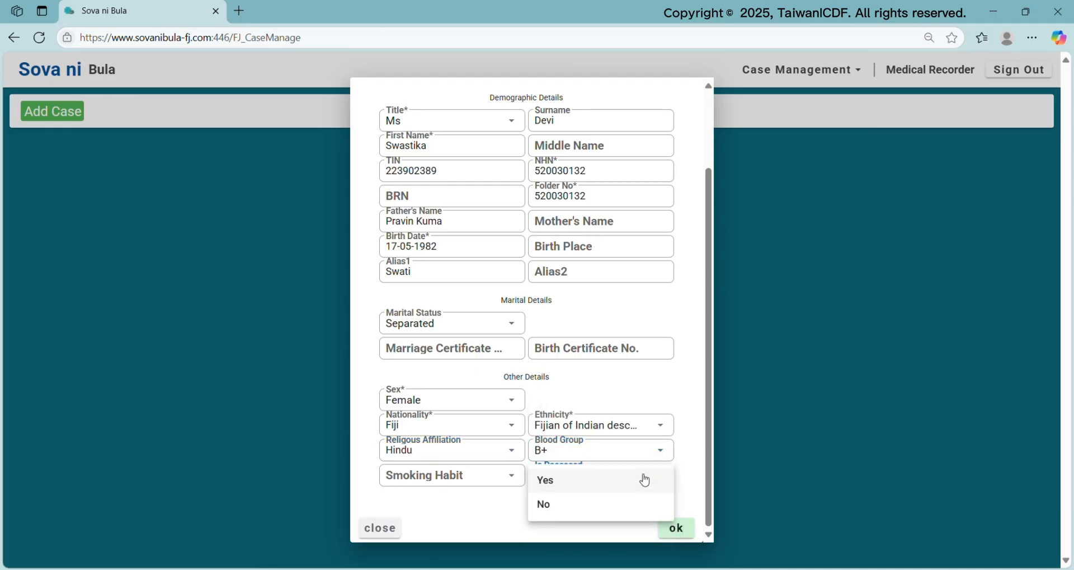
click(615, 512)
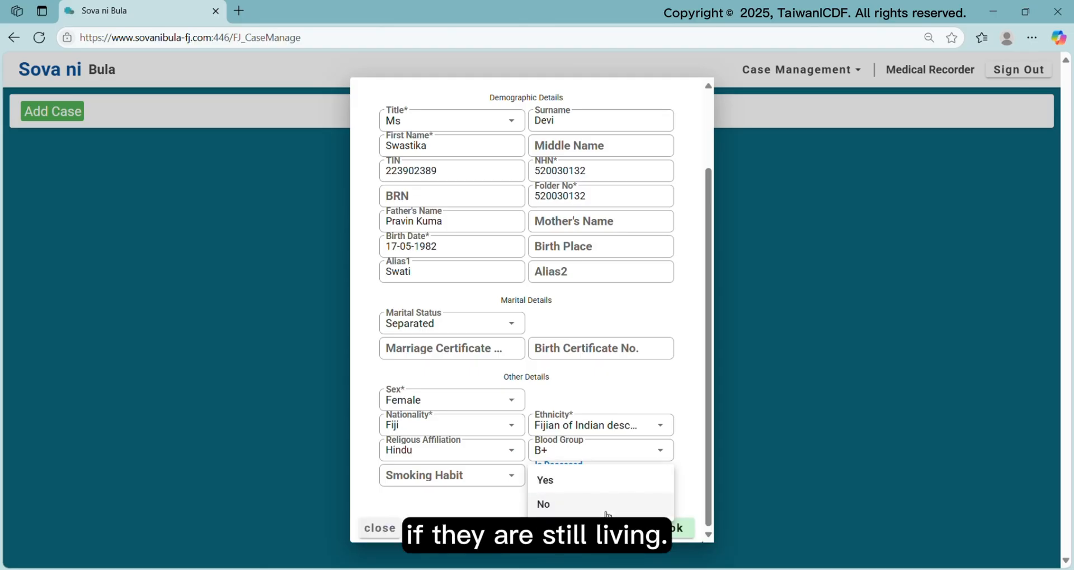
click(608, 513)
click(493, 486)
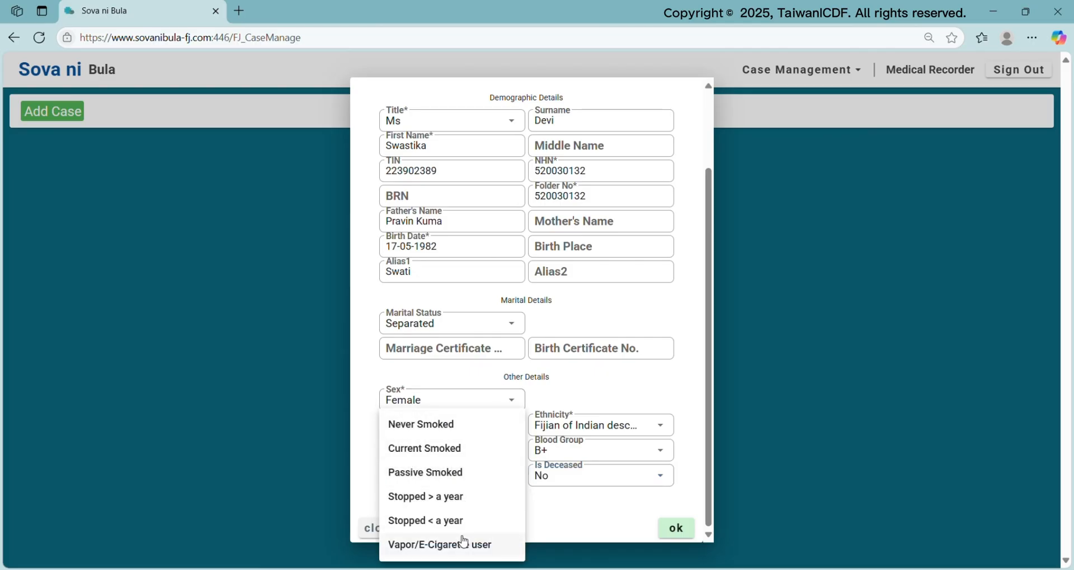
click(451, 426)
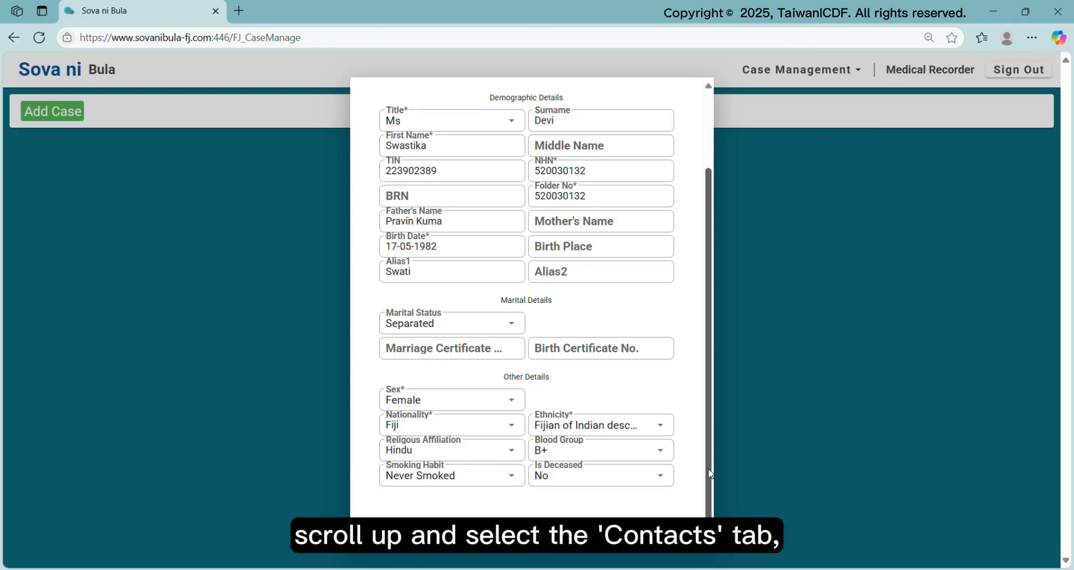
drag(709, 473, 709, 371)
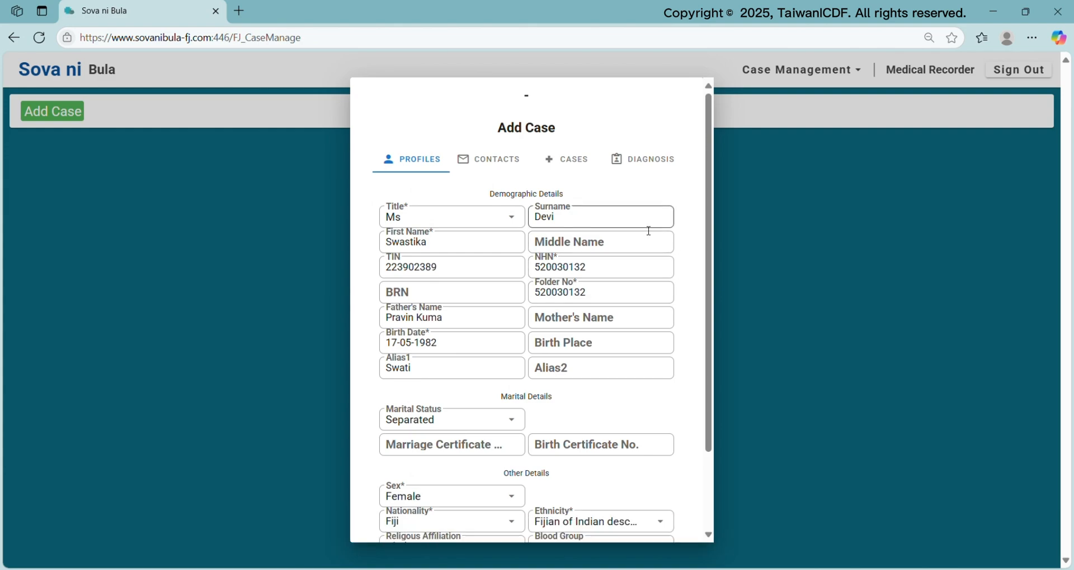
On the Contacts tab, set Country Fiji, City/Town Suva and enter the street address
click(494, 161)
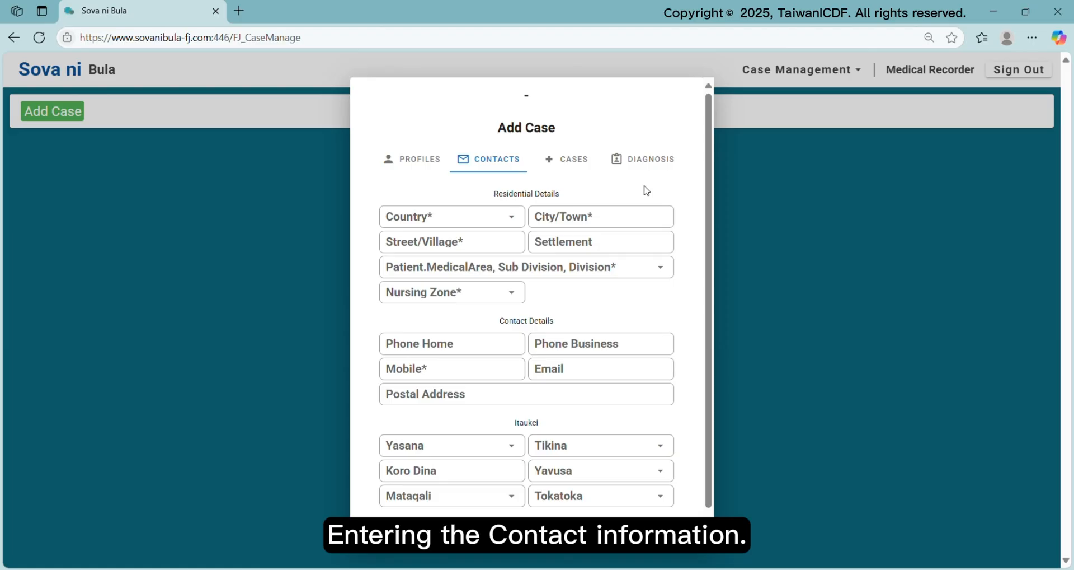
click(511, 216)
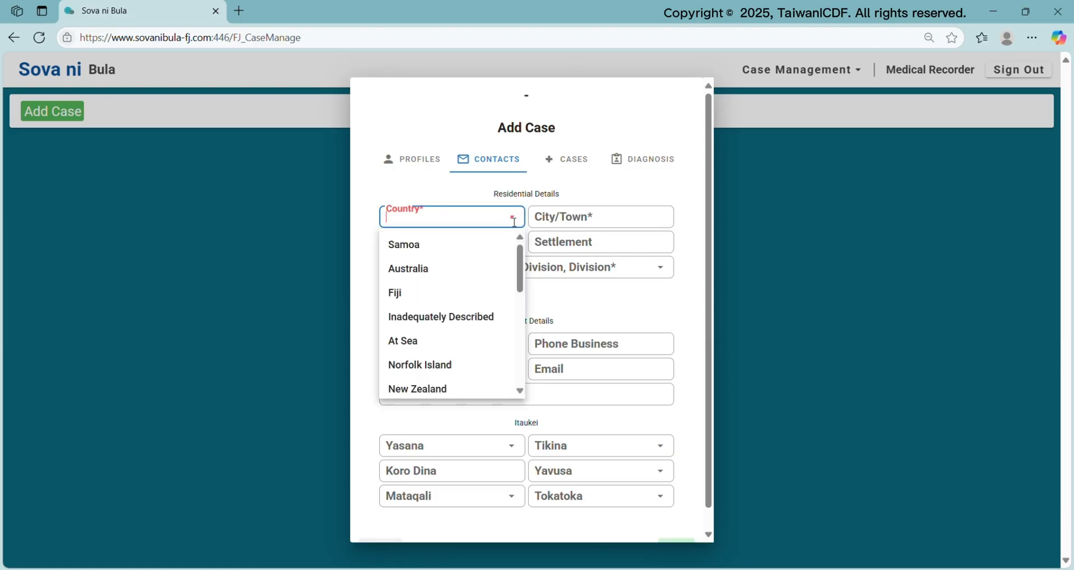
click(483, 300)
click(642, 219)
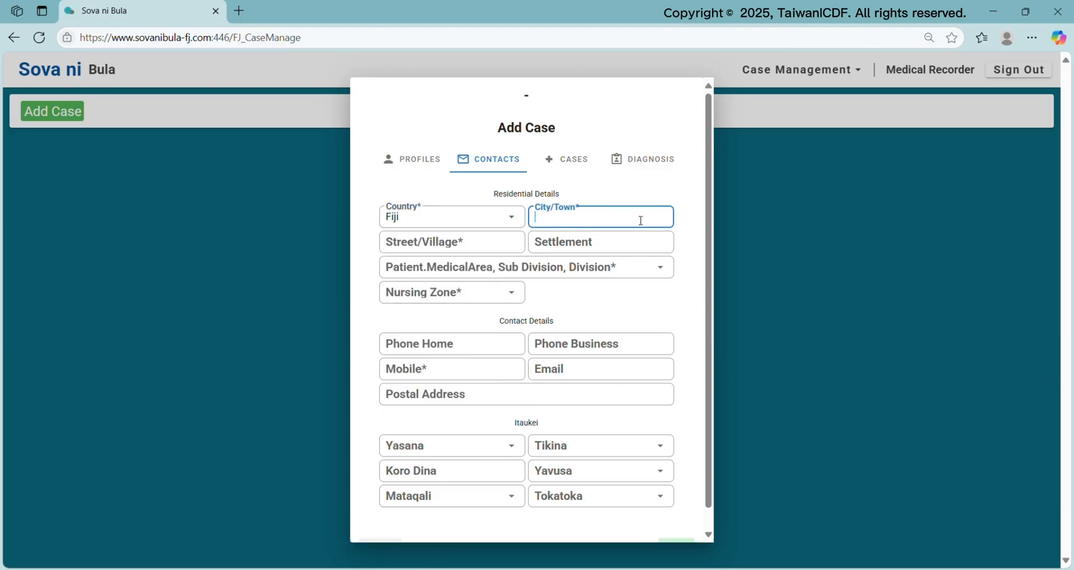
text(Suva)
click(504, 241)
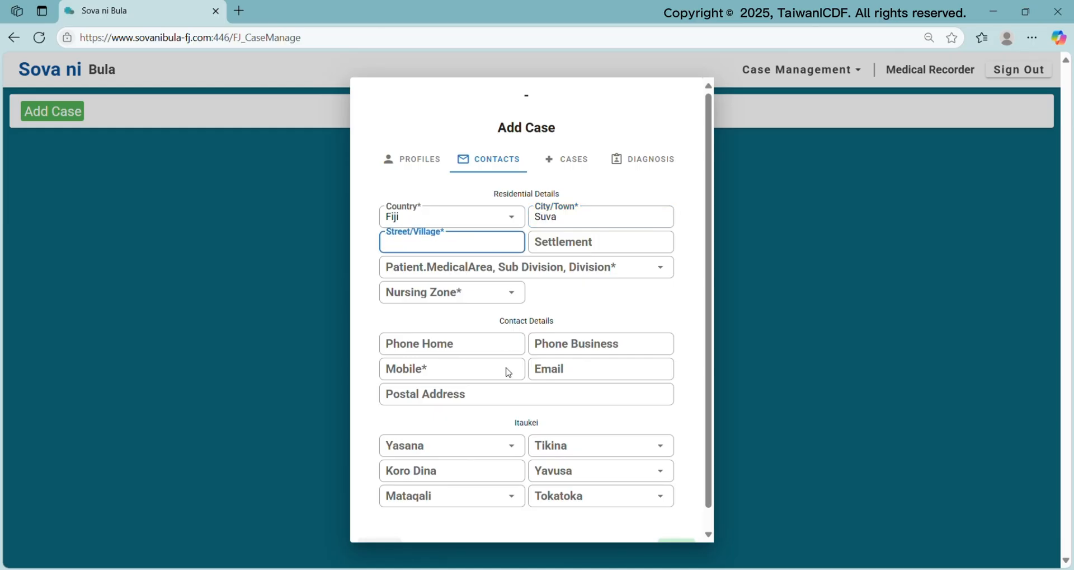
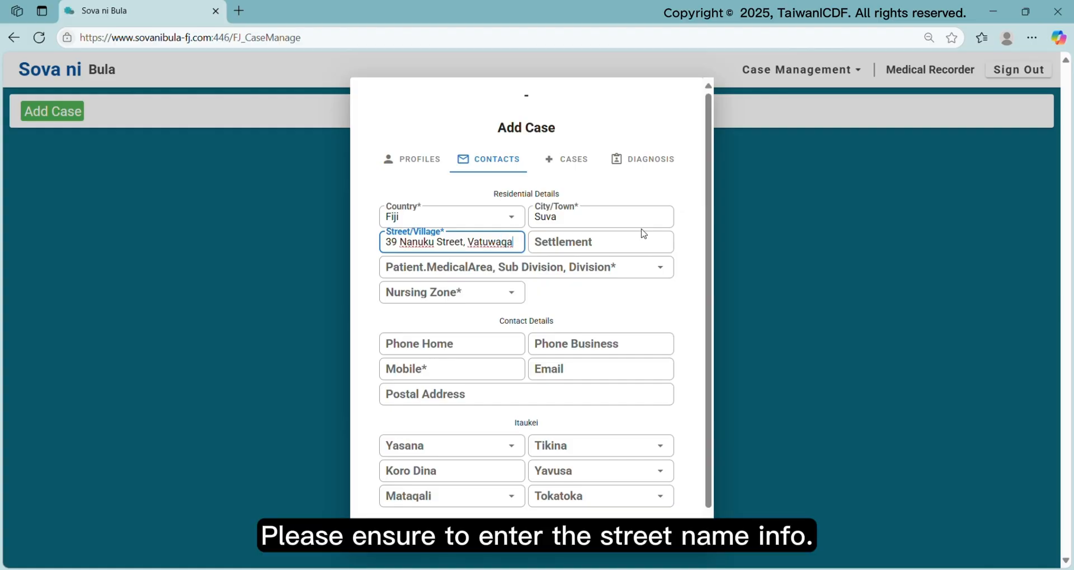
Set MedicalArea to Raiwaqa, Suva, Central and Nursing Zone to Vatuwaqa Zone
click(670, 267)
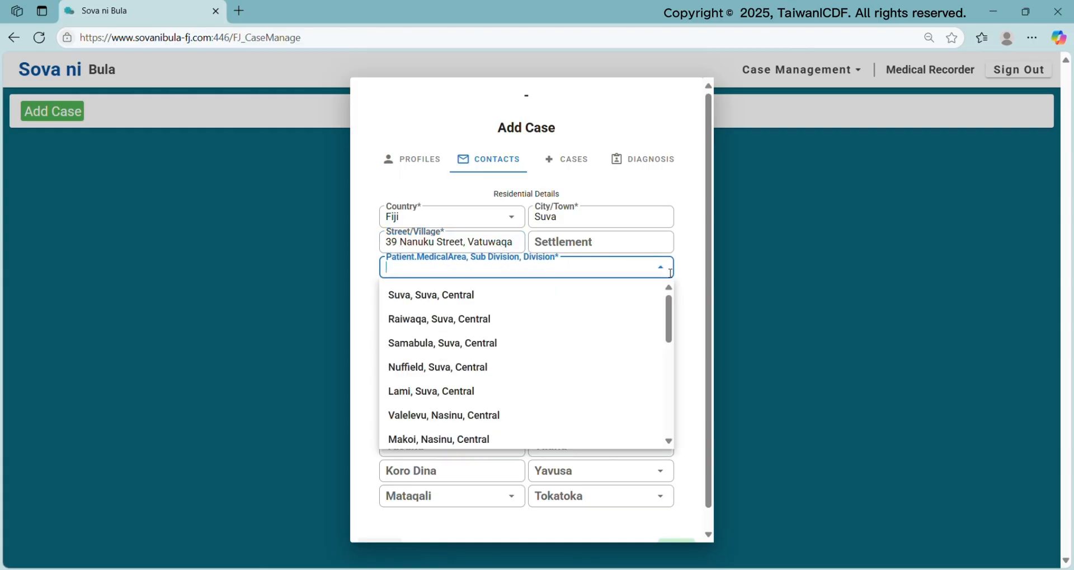
click(477, 318)
click(511, 292)
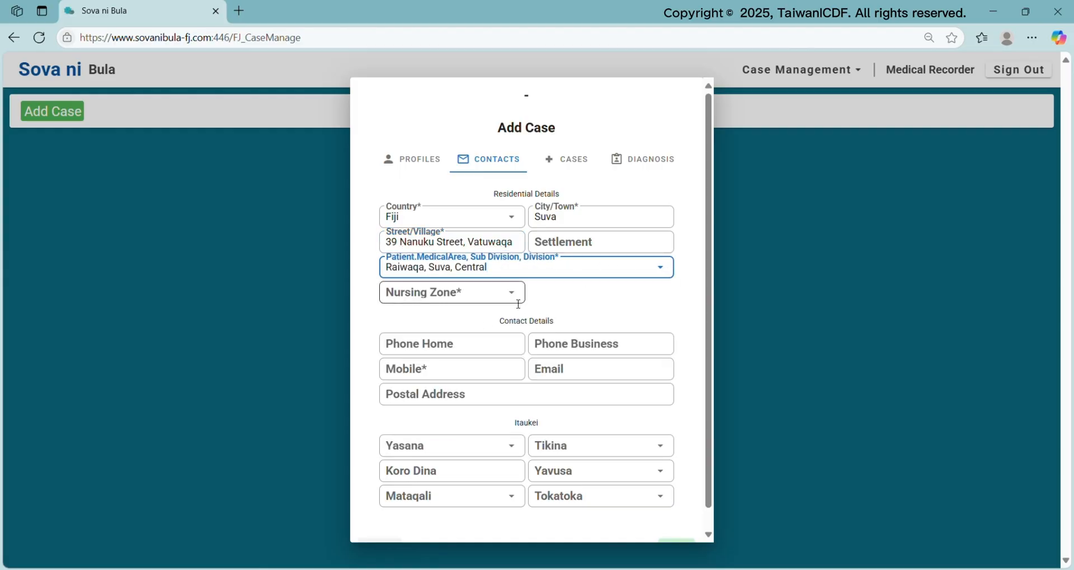
click(480, 393)
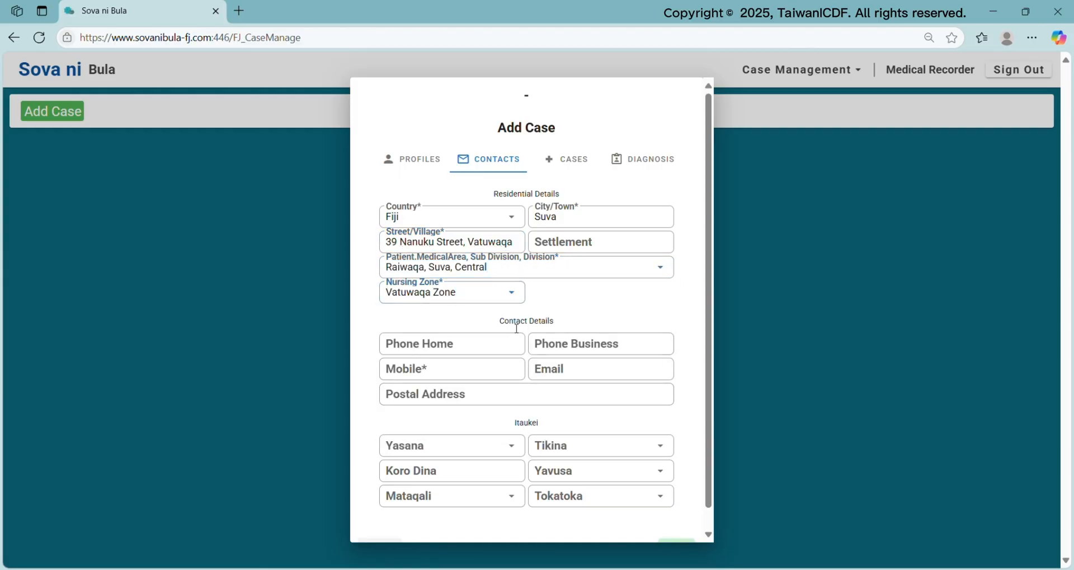
Enter the patient's mobile and home phone numbers
click(430, 370)
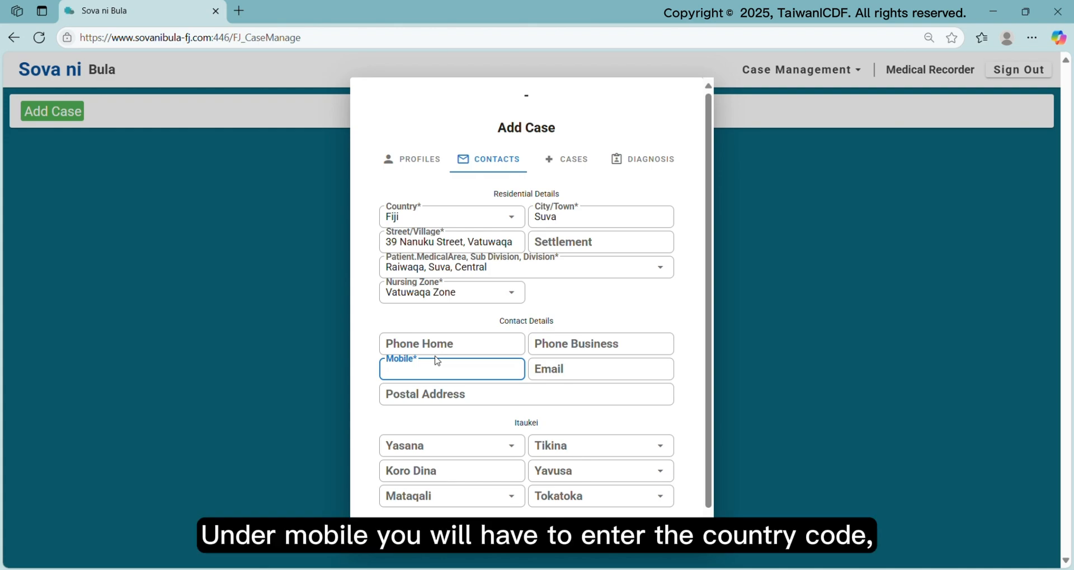
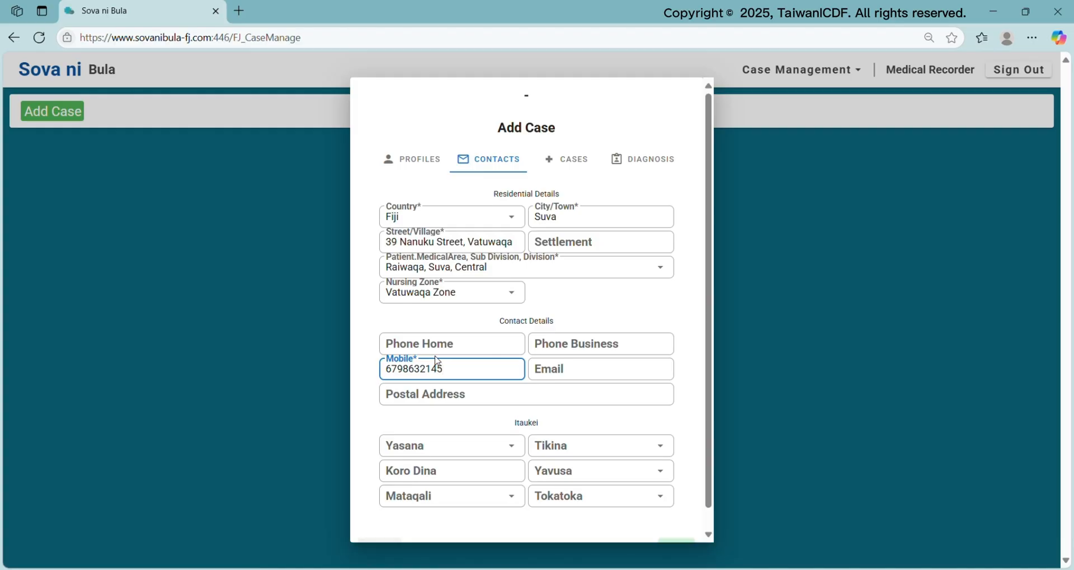
click(466, 347)
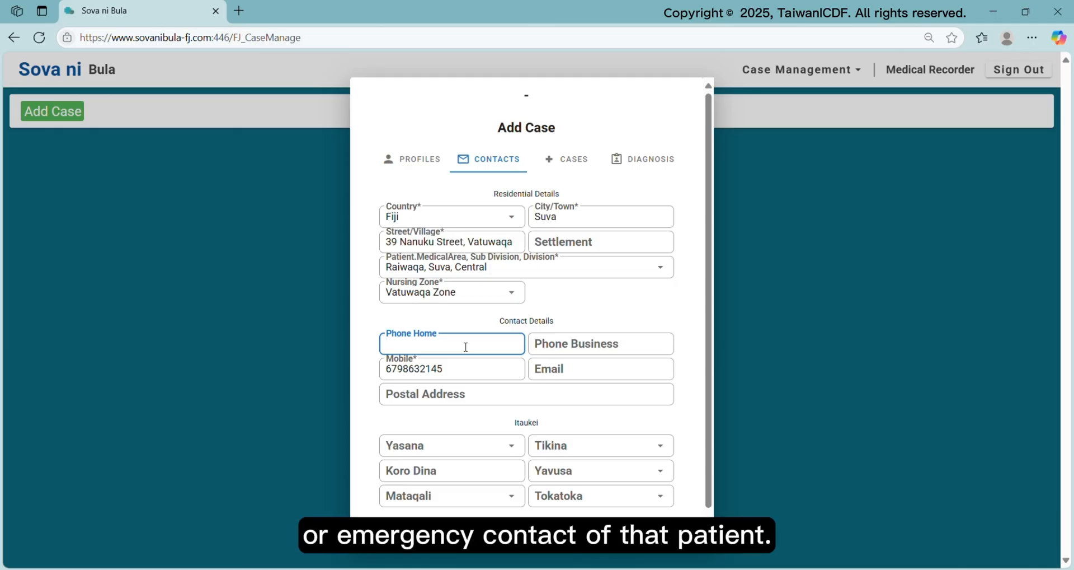
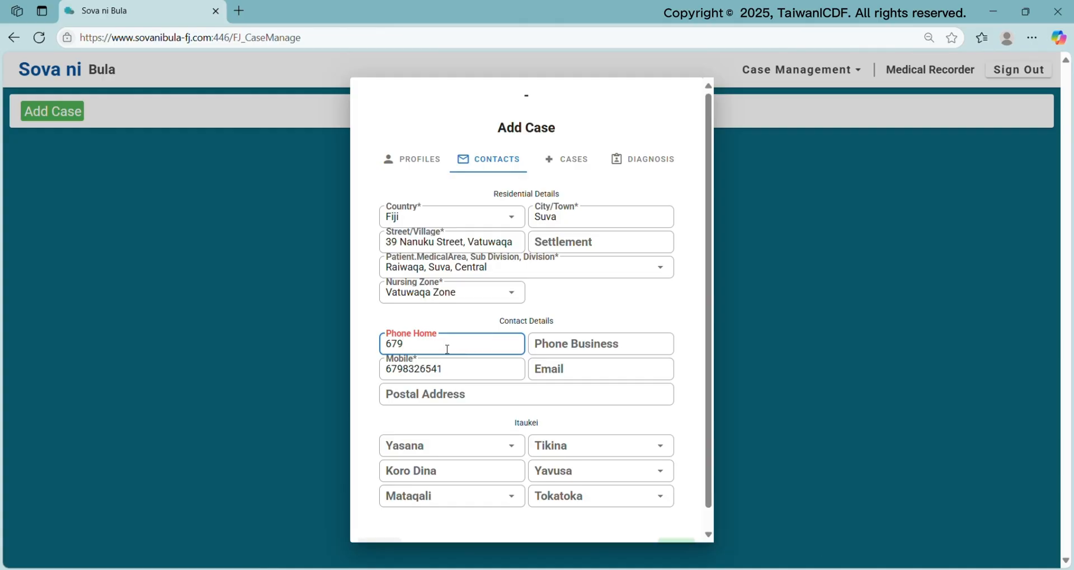
click(421, 431)
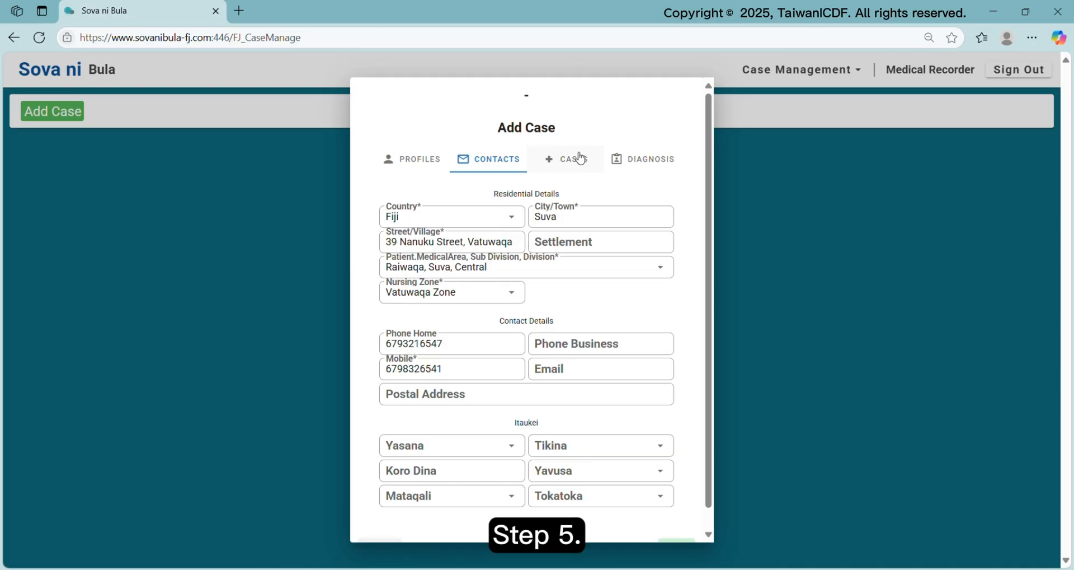
On the Cases tab, set PEN Color to Orange (4 months)
click(592, 166)
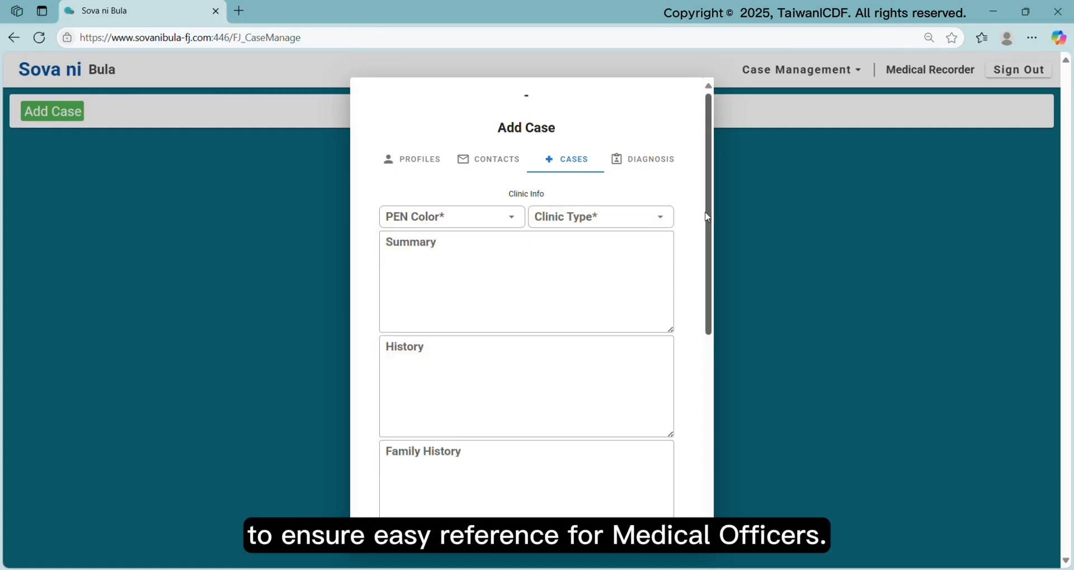
click(513, 222)
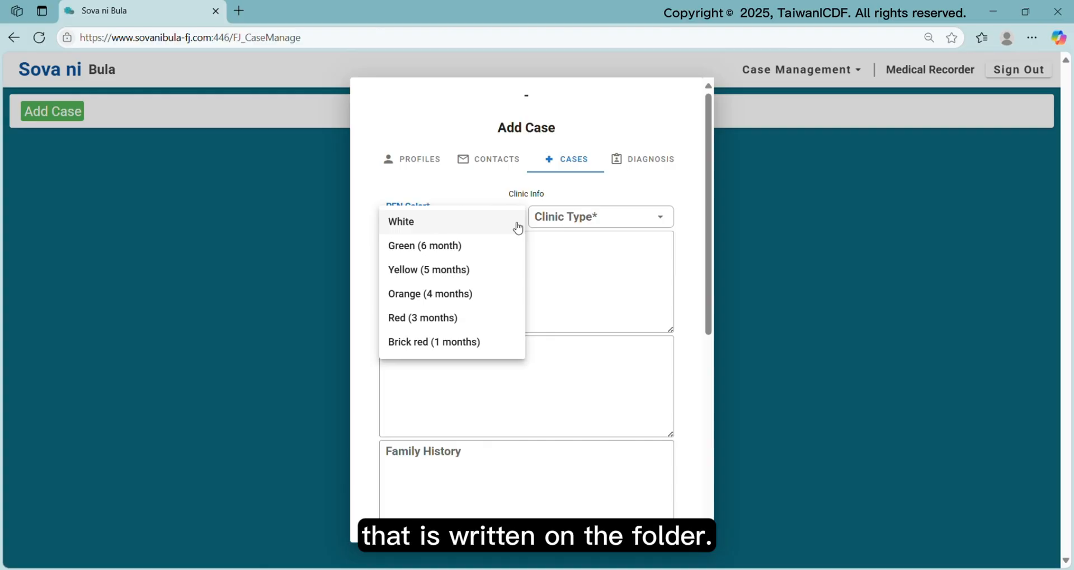
click(448, 294)
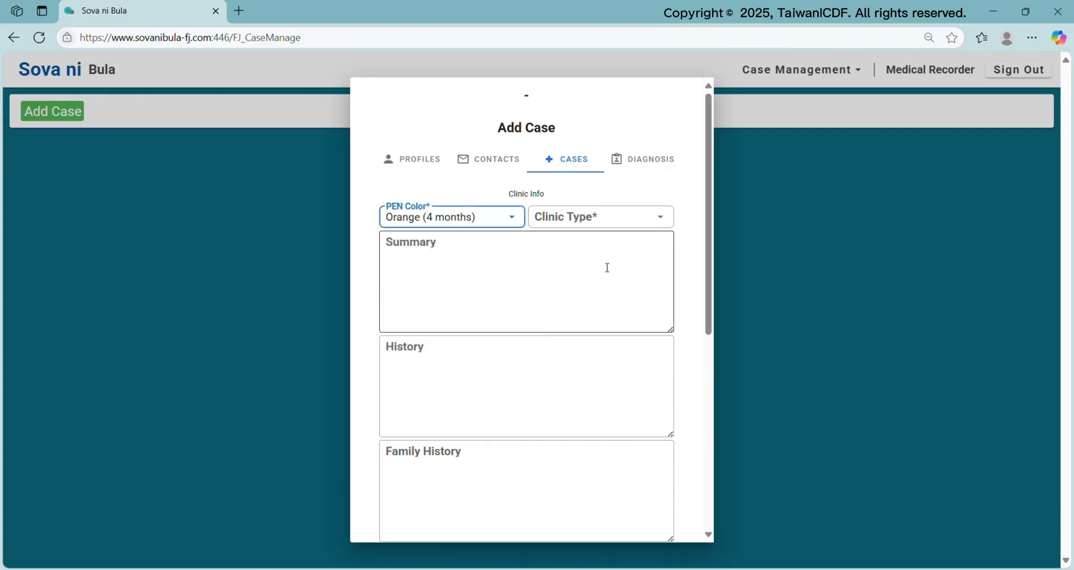
click(662, 222)
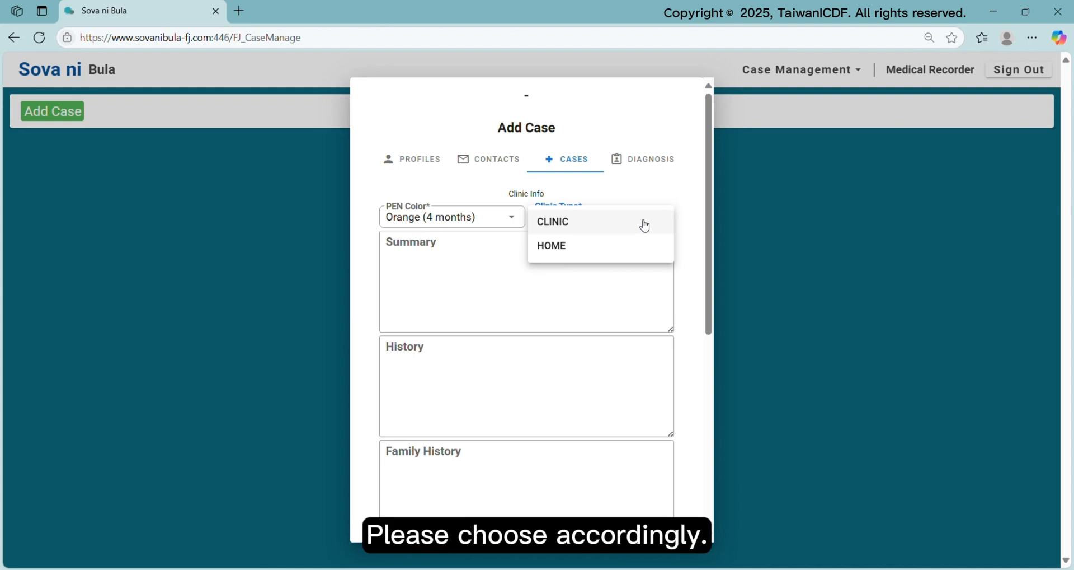
Set Clinic Type to CLINIC and write the Summary 'Green - 89% (20/03/24)' and 'Diagnosis: DMT2'
click(646, 226)
click(538, 266)
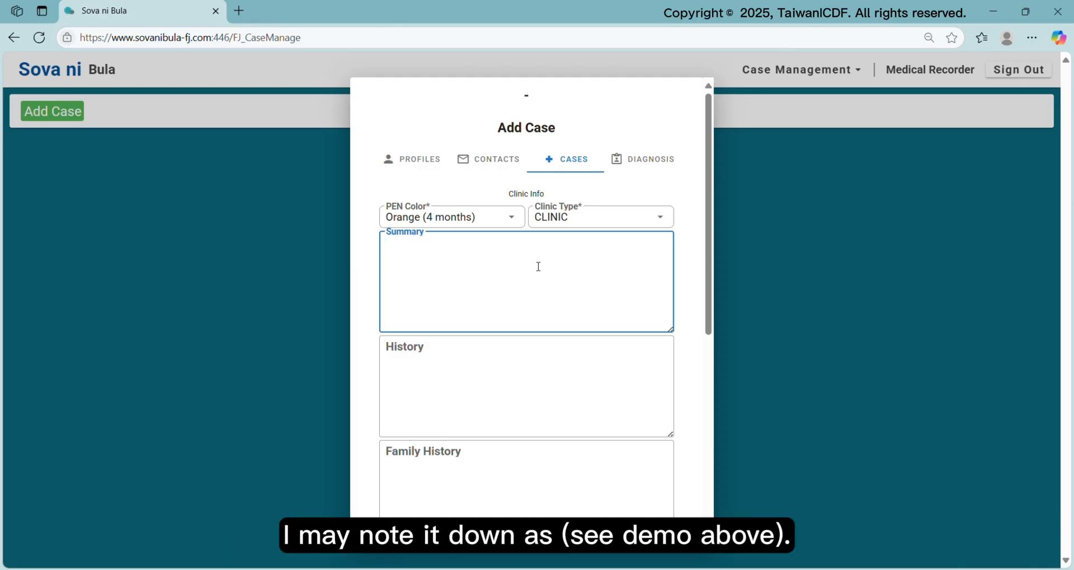
text(Green - )
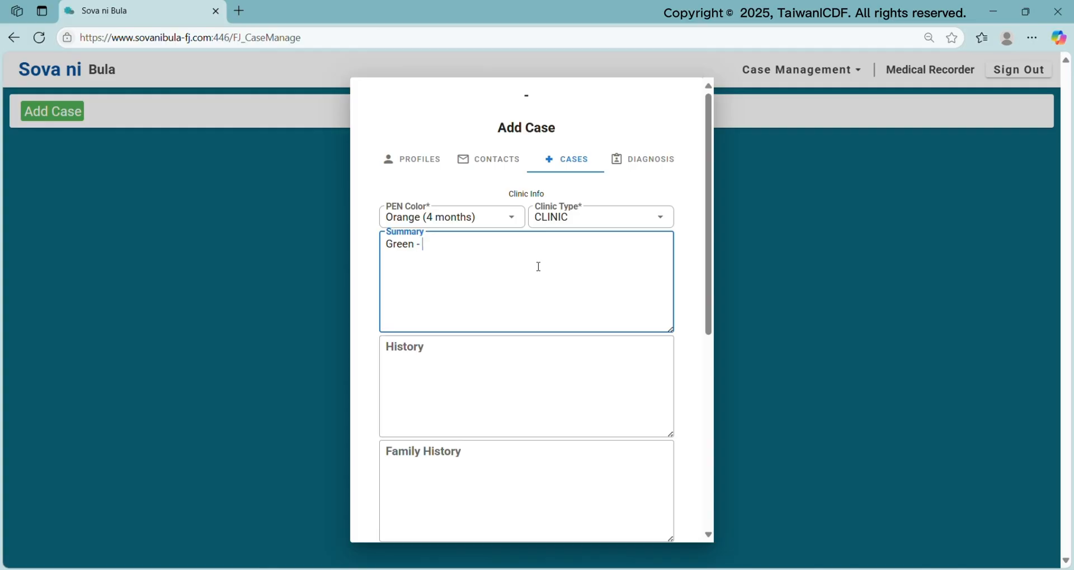
text(89% ( 20/03/24)
text(()
click(499, 250)
text())
key(Return)
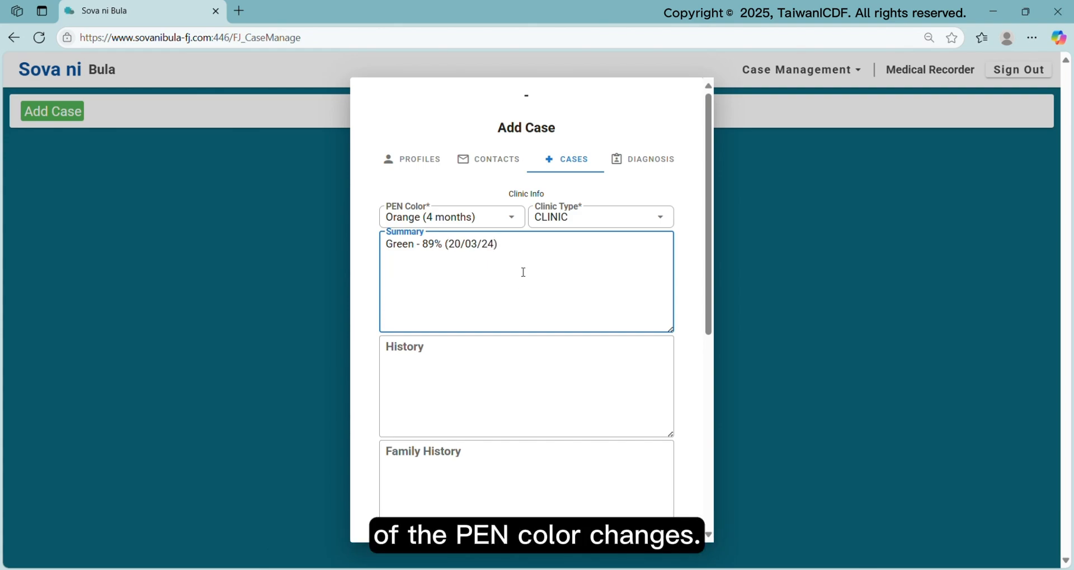
text(D)
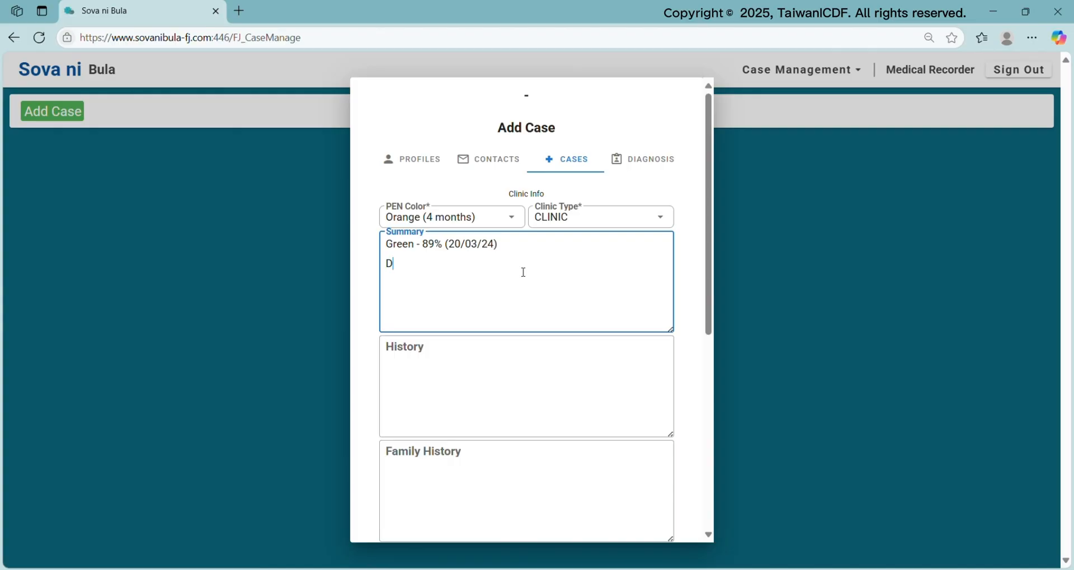
text(iagnosis: DMT2)
key(Return)
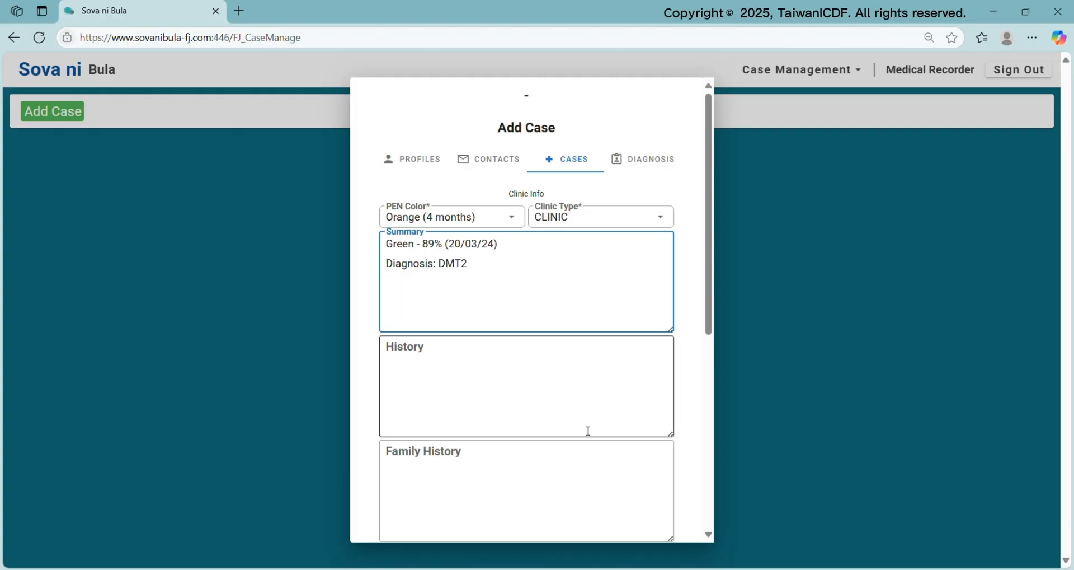
scroll(588, 431, down, 3)
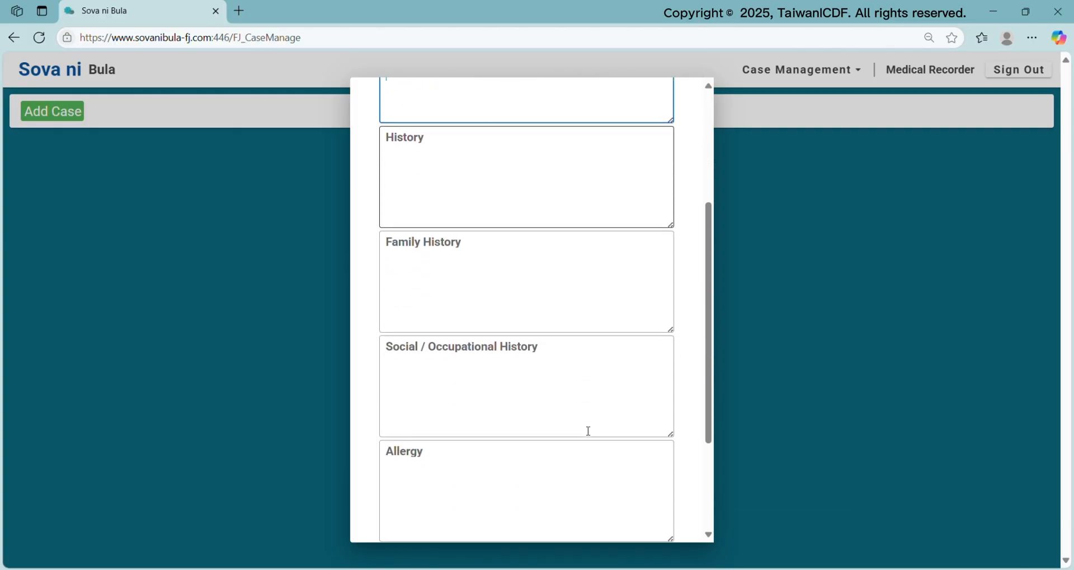
drag(712, 375, 711, 393)
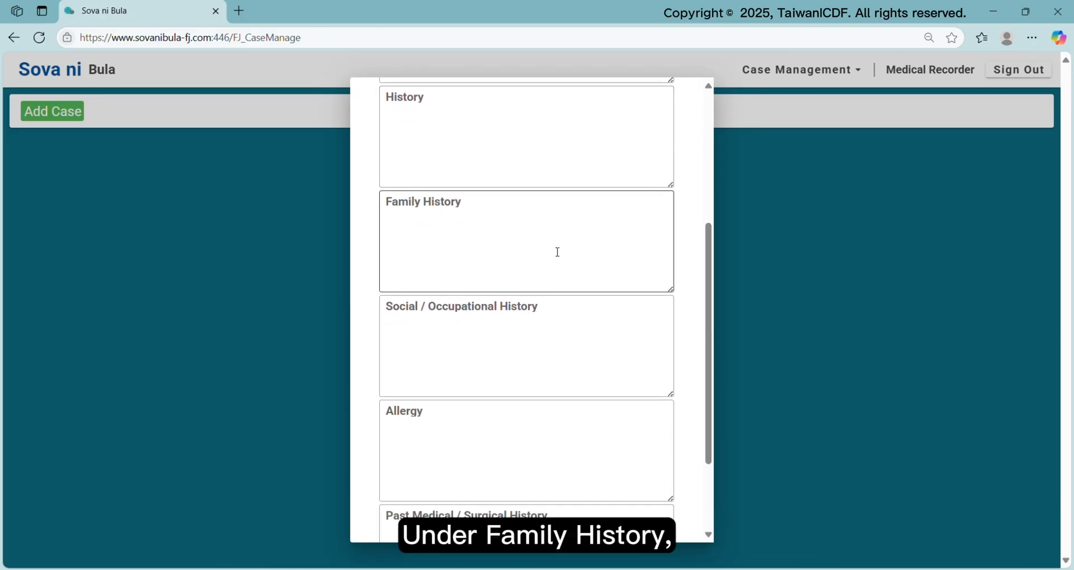
Enter Family History 'Mother had DMT2' and start the occupation 'Primary School Teacher'
click(485, 242)
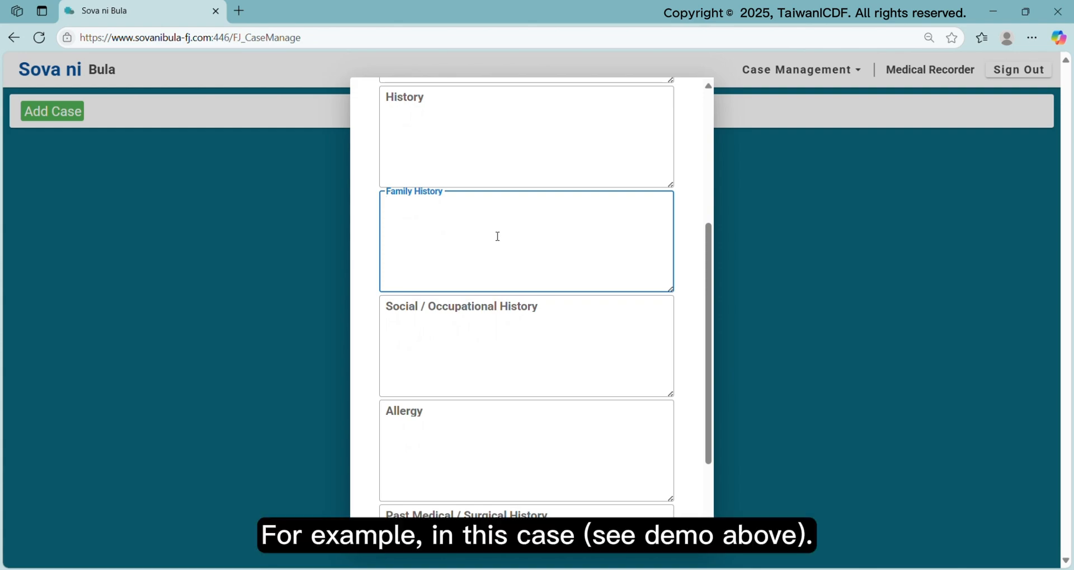
text(Moth)
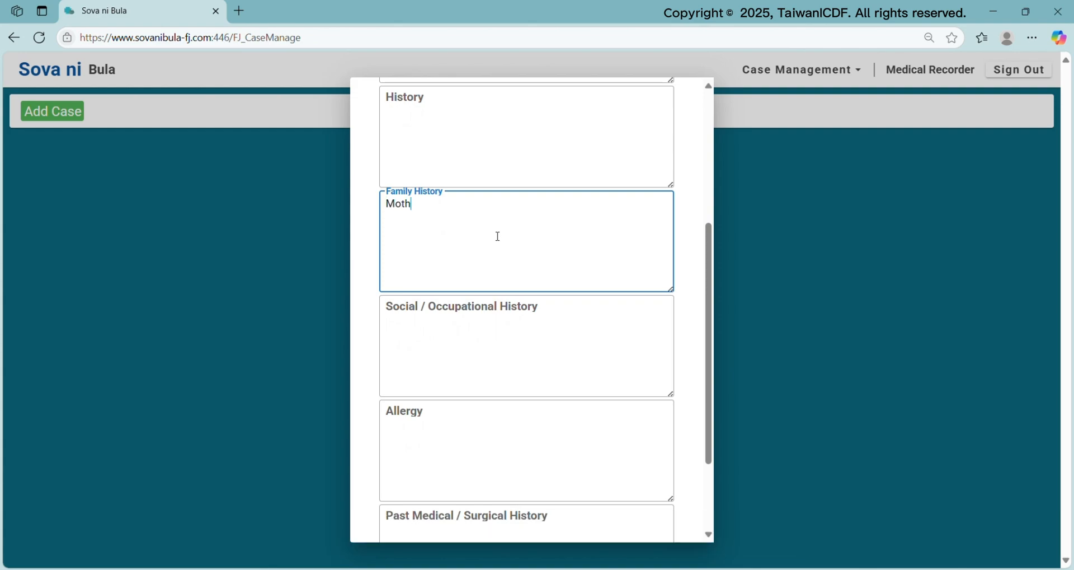
text(er had DMT2.)
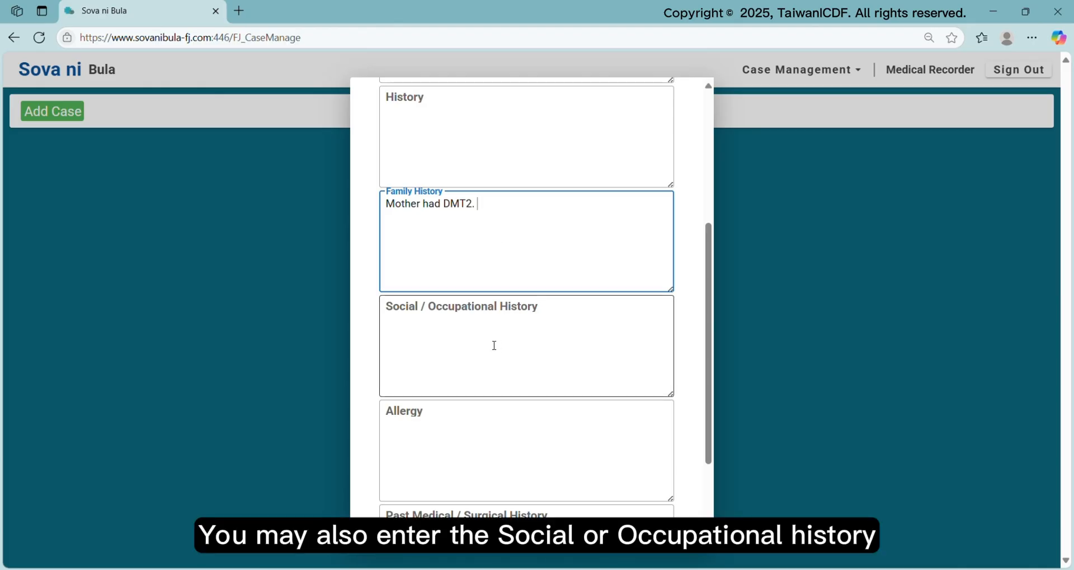
click(464, 334)
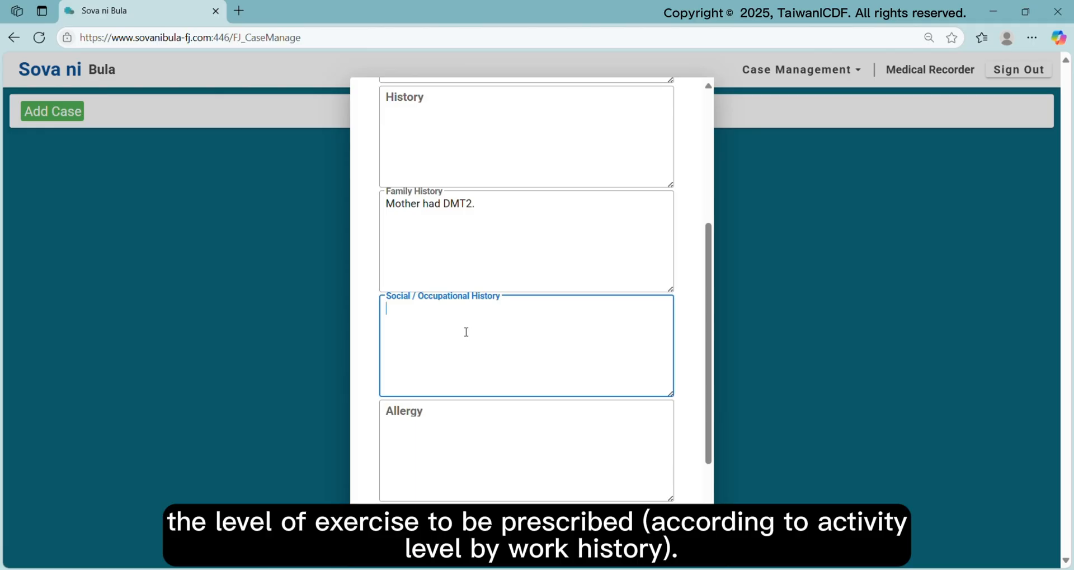
text(Pri)
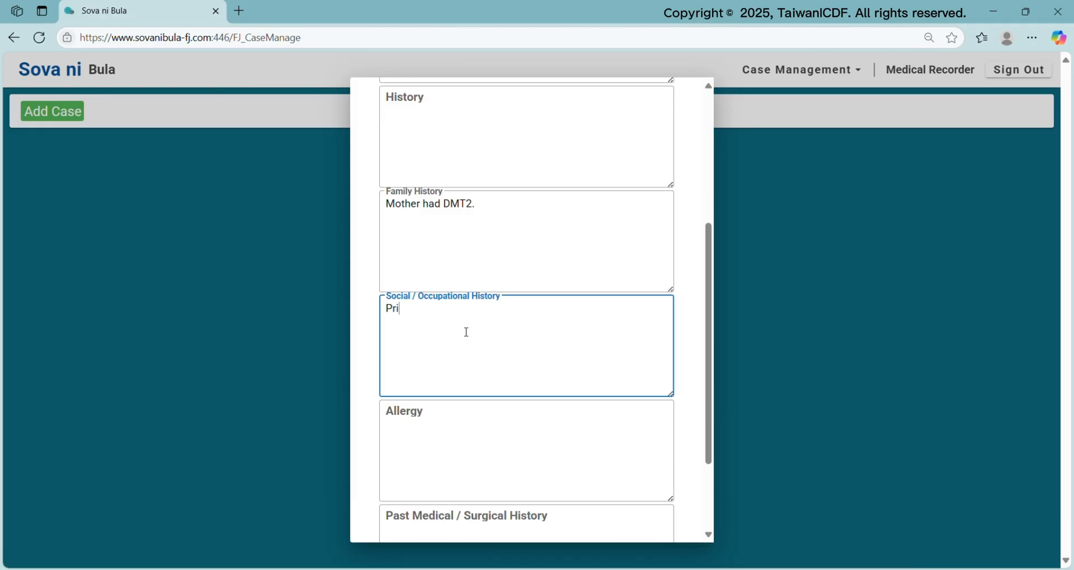
text(mary School Teacher)
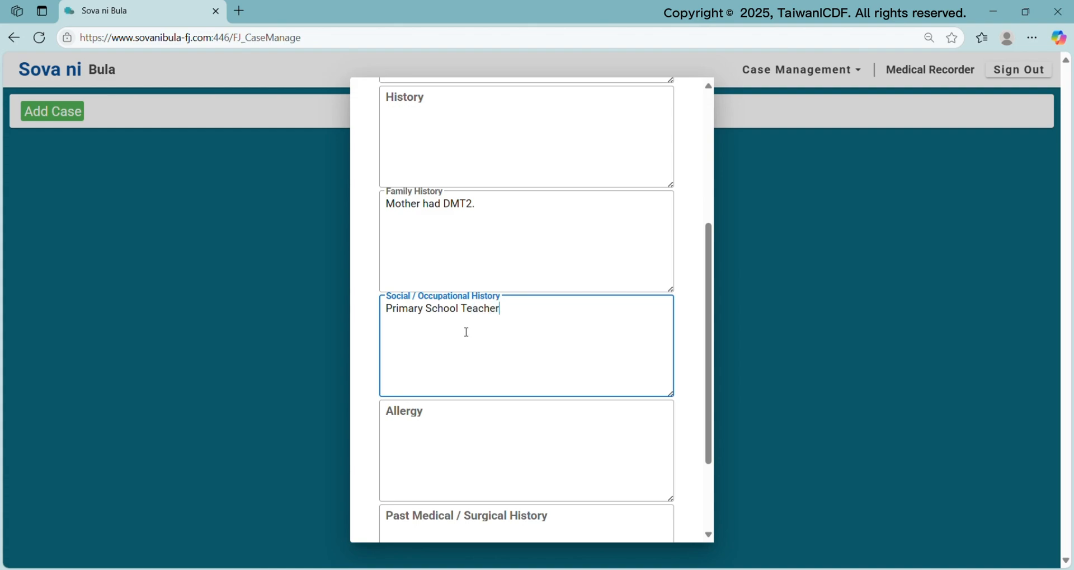
Finish the occupation text and enter the allergy 'Allergic to penicillin', fixing the spelling
scroll(547, 374, down, 2)
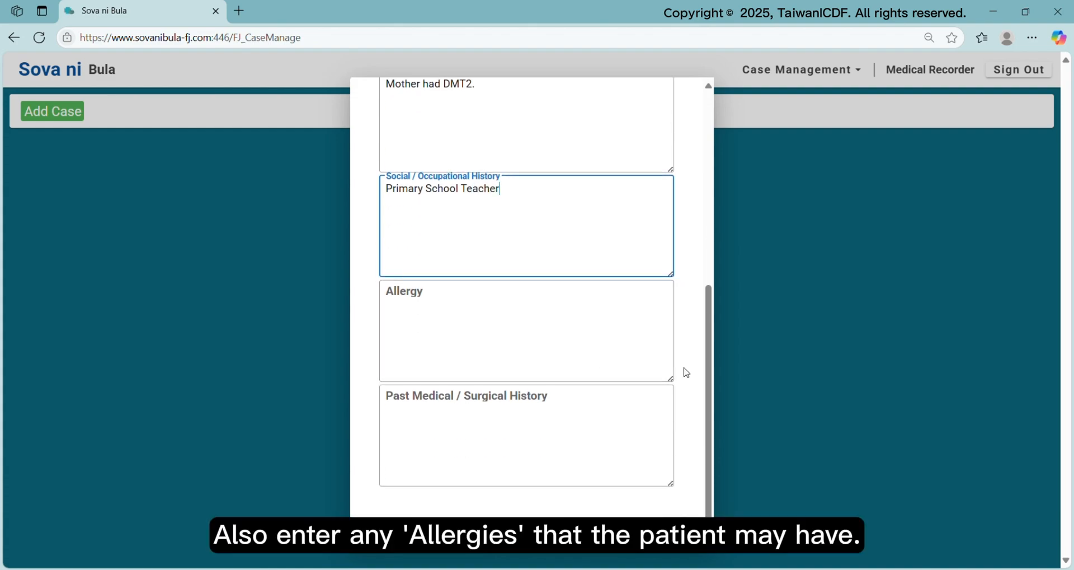
click(448, 316)
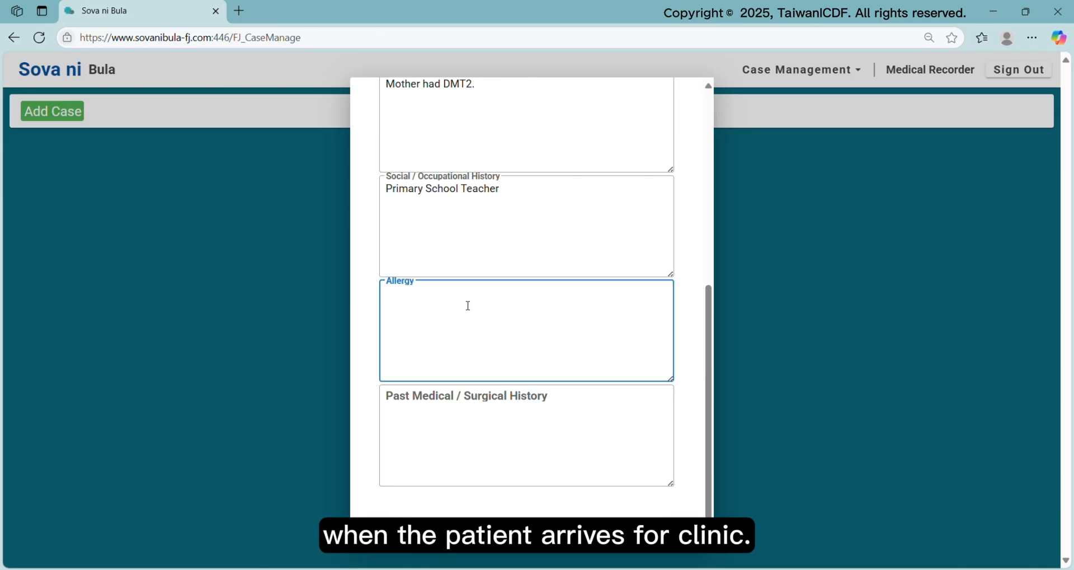
text(Alle)
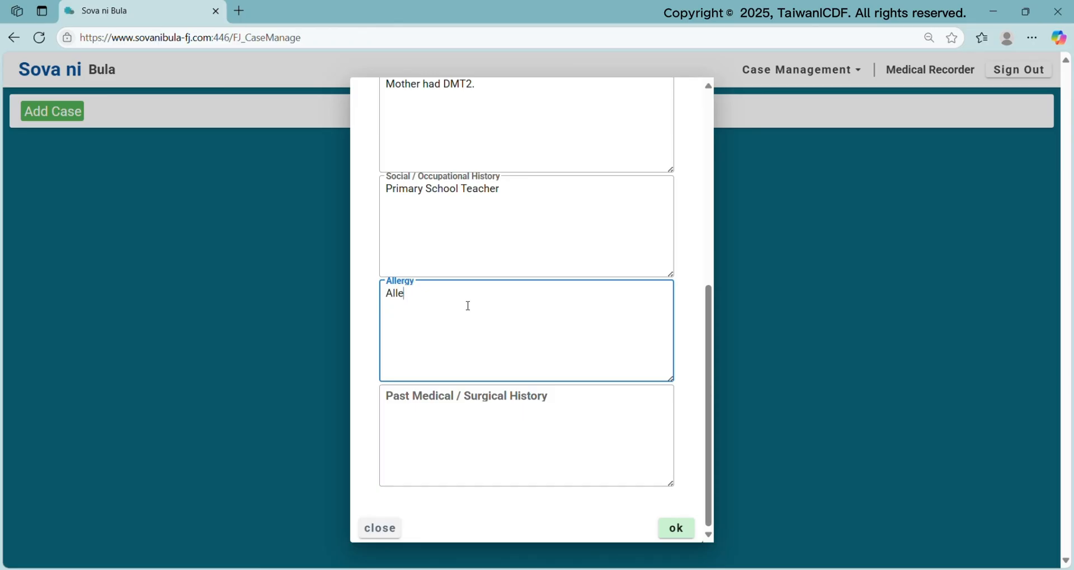
text(rgic to penicilin.)
click(467, 305)
text(l)
click(502, 311)
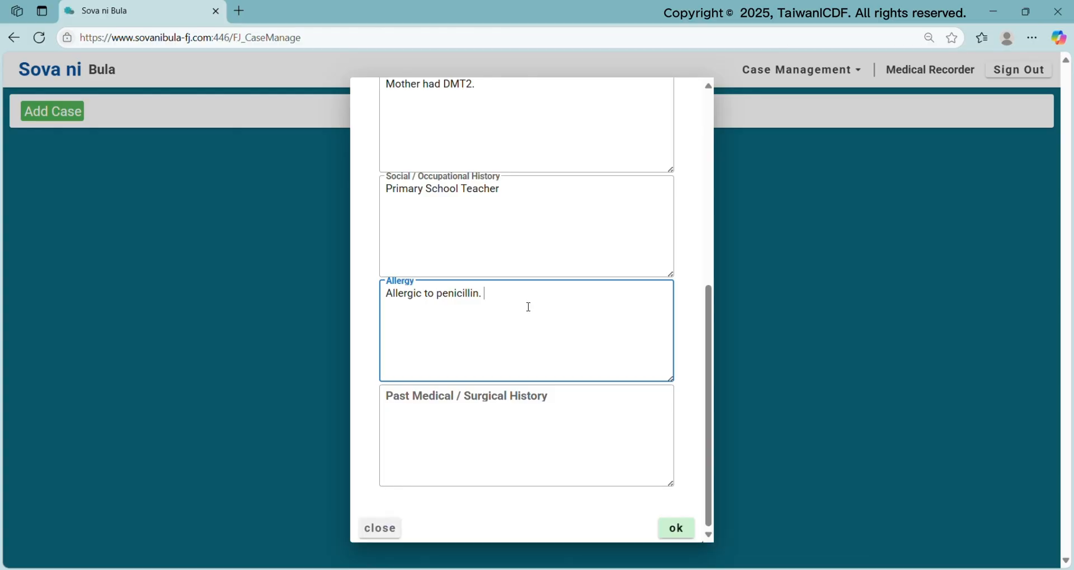
Enter in Past Medical / Surgical History: 'Previously admitted to CWM Hospital from 3rd March 2022 to 7th March 2022 for appendix surgery.'
click(530, 424)
text(Previou)
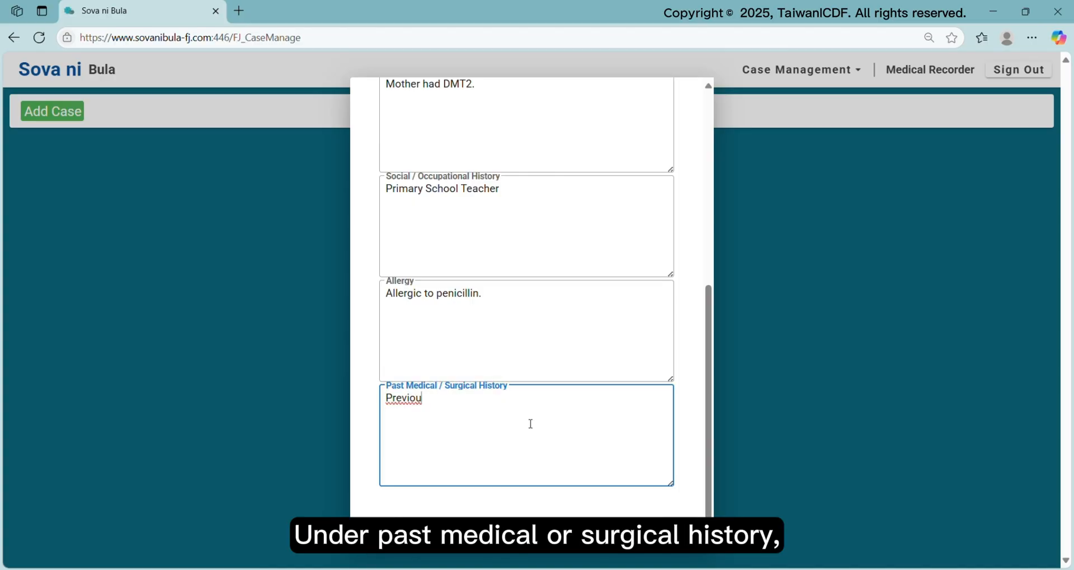
text(sly)
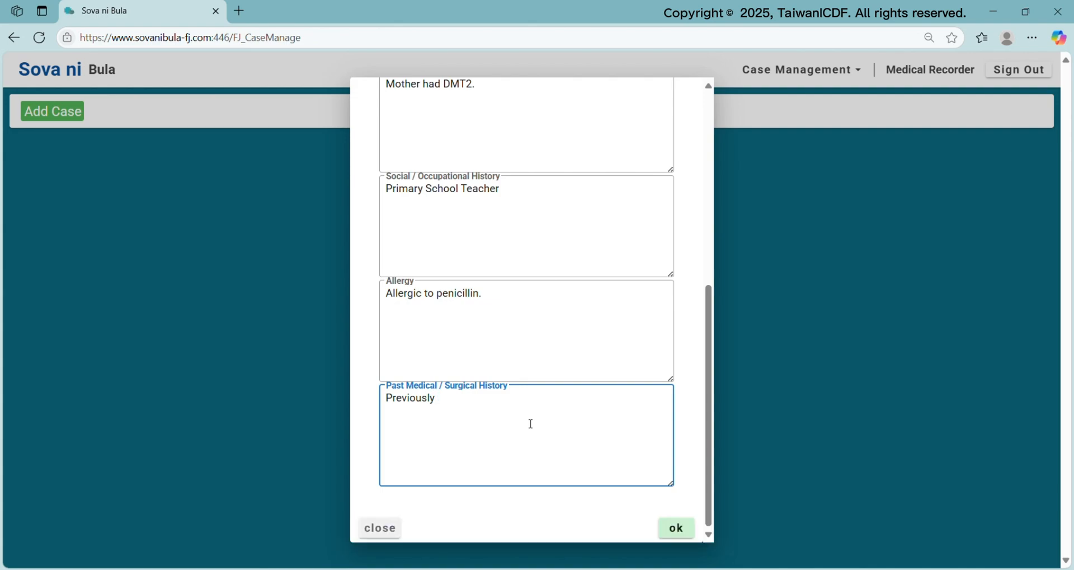
text(admitted to CWM H)
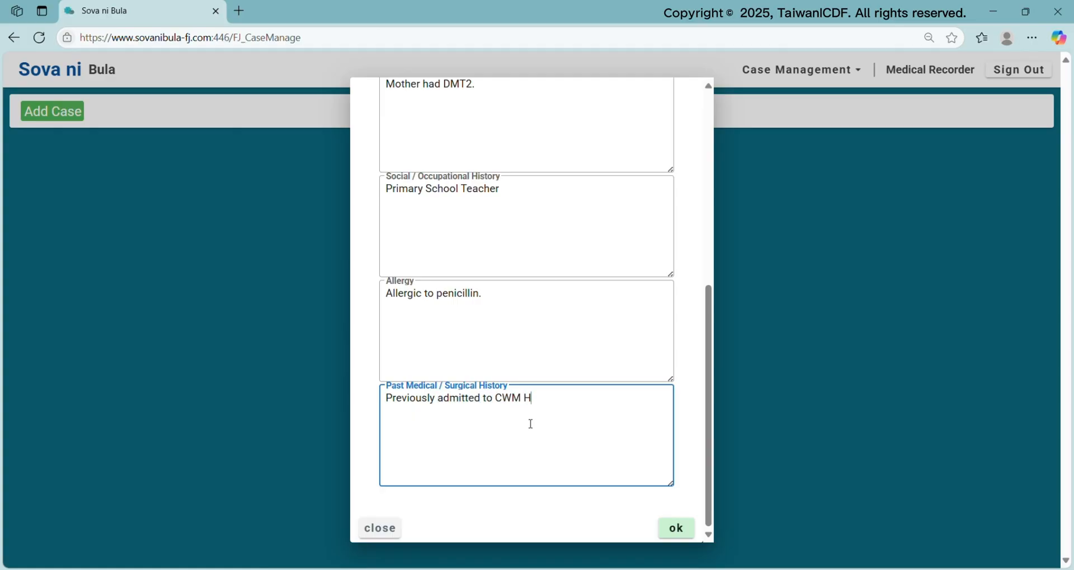
text(ospital from 3rd Marc)
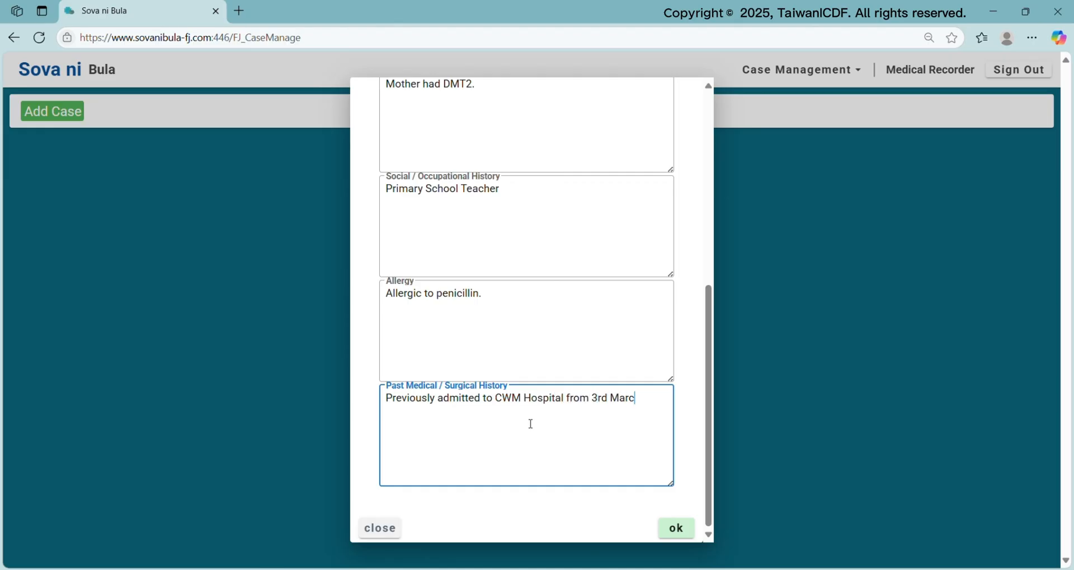
text(h 2022 to 7th March 2022 )
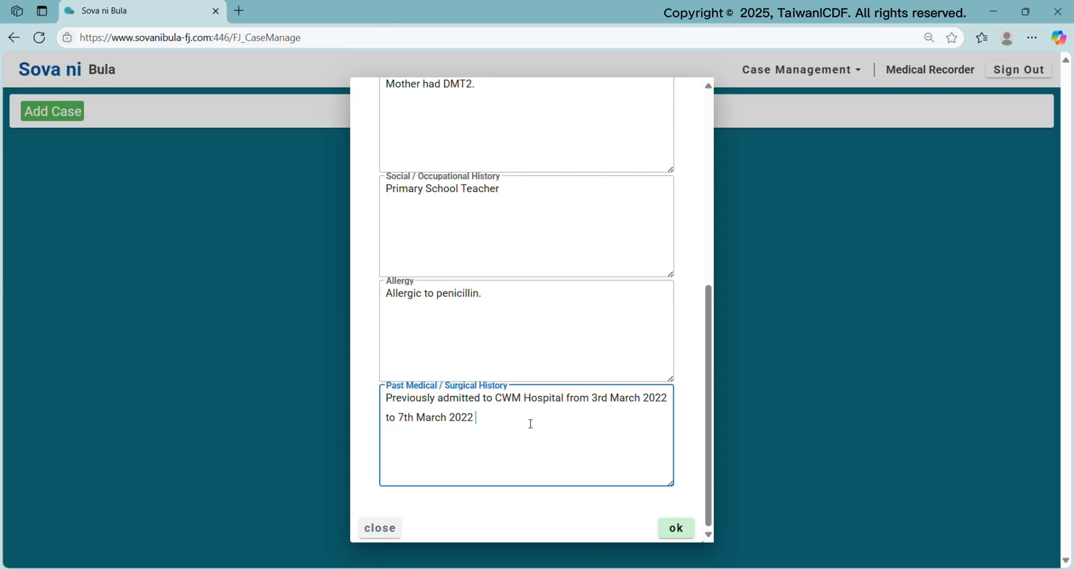
text(for appendix surgery.)
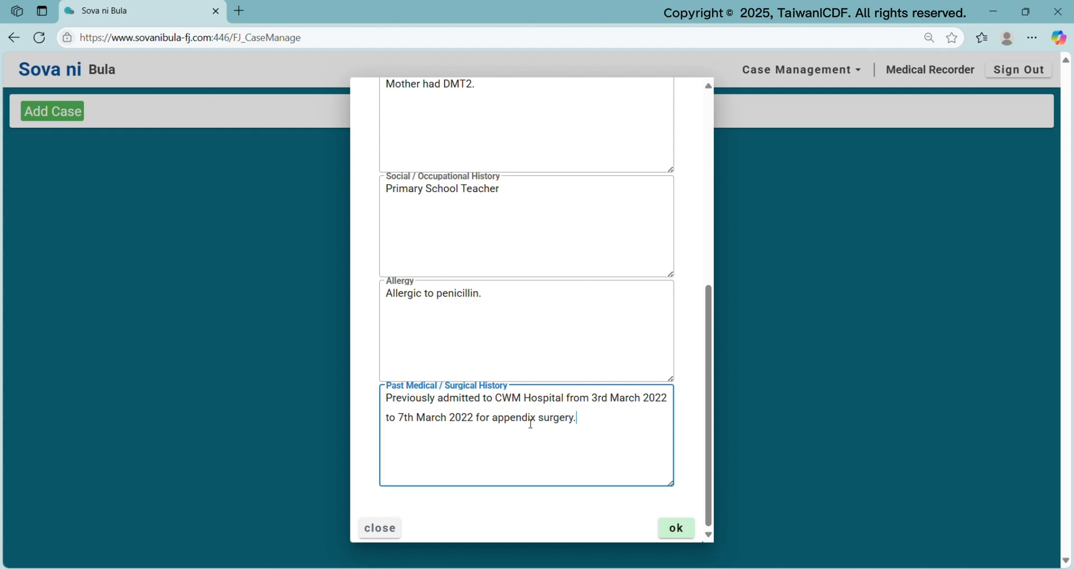
On the Diagnosis tab, choose Diabetes as the single primary diagnosis
scroll(604, 439, up, 6)
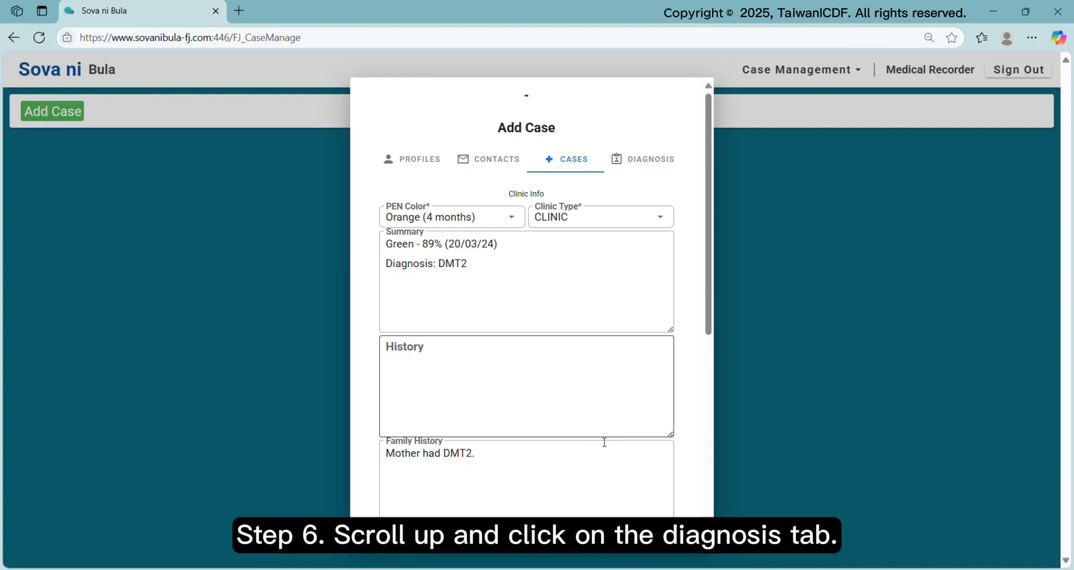
click(663, 162)
scroll(711, 234, down, 1)
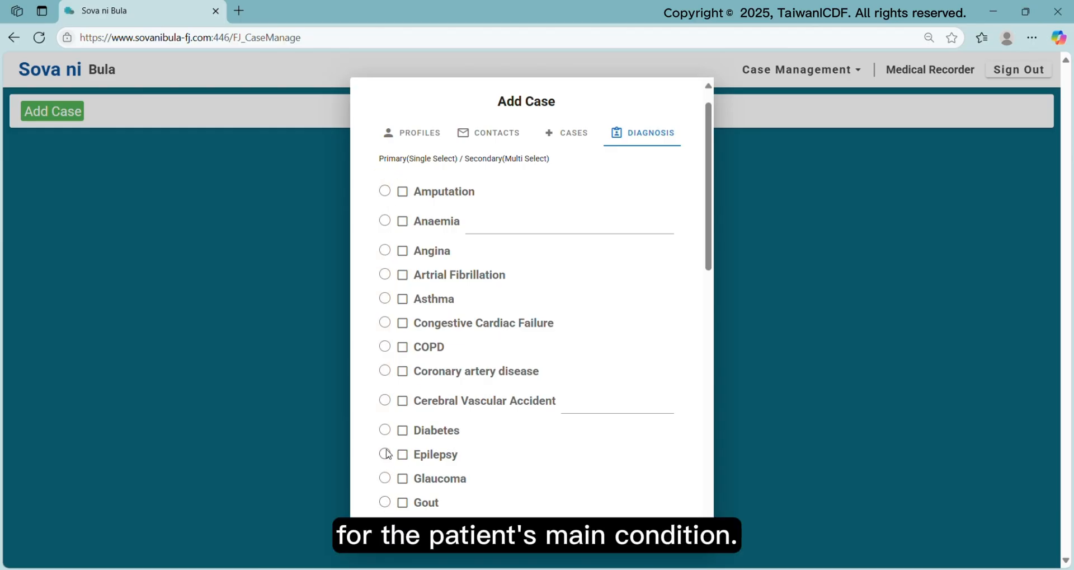
click(385, 429)
scroll(697, 279, down, 1)
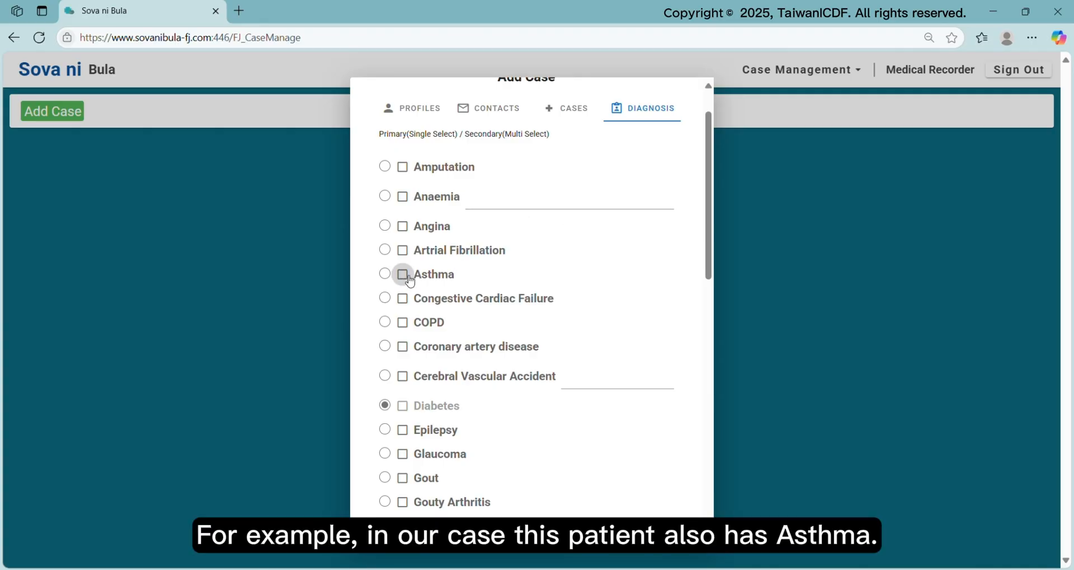
Tick Asthma as a secondary diagnosis and tick Others, describing it as 'Dyslipidemia'
click(403, 274)
scroll(736, 258, down, 1)
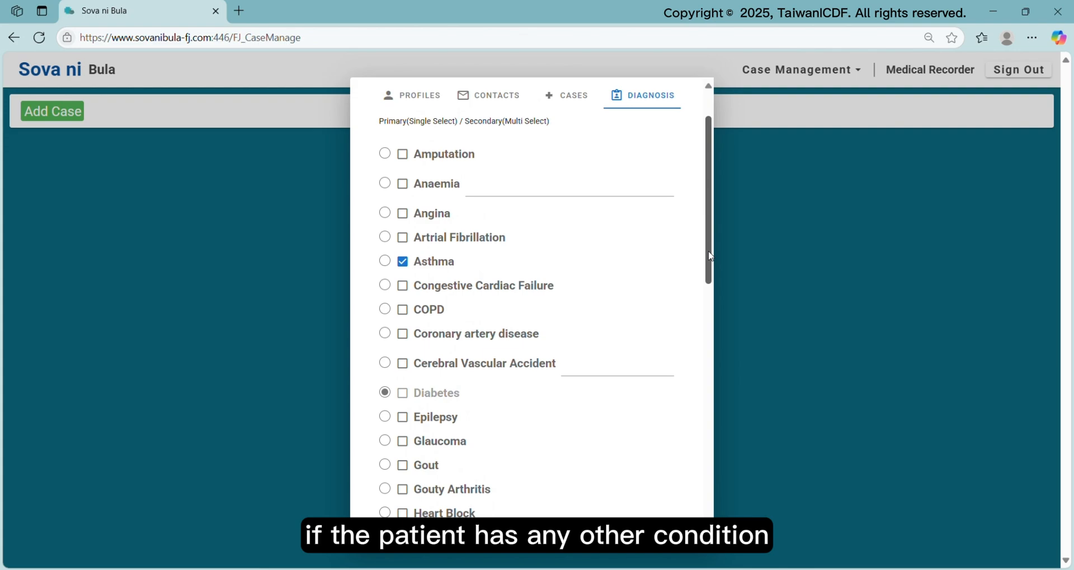
drag(712, 256, 683, 500)
click(420, 395)
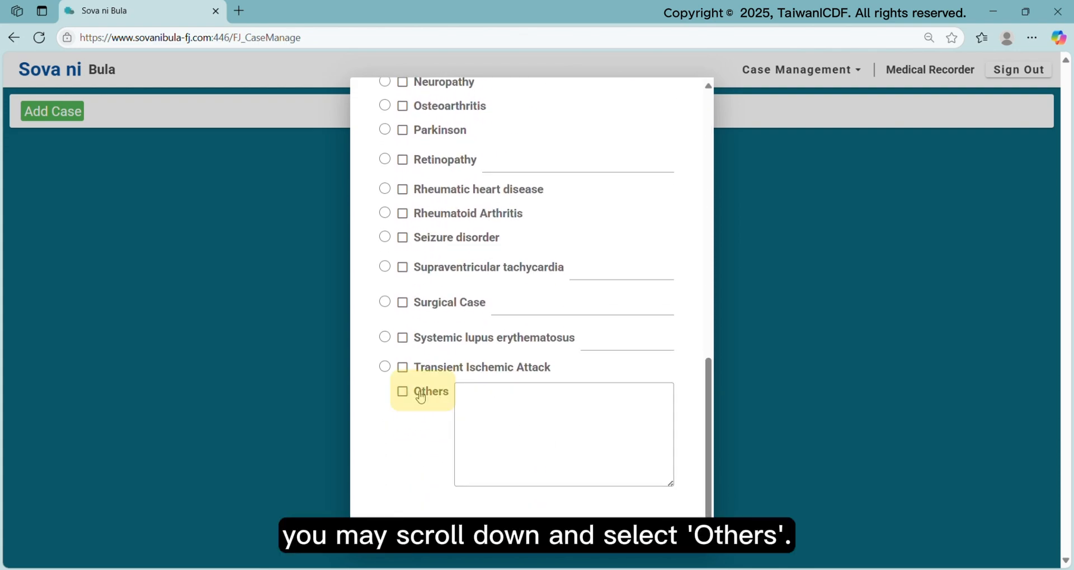
click(532, 406)
text(Dy)
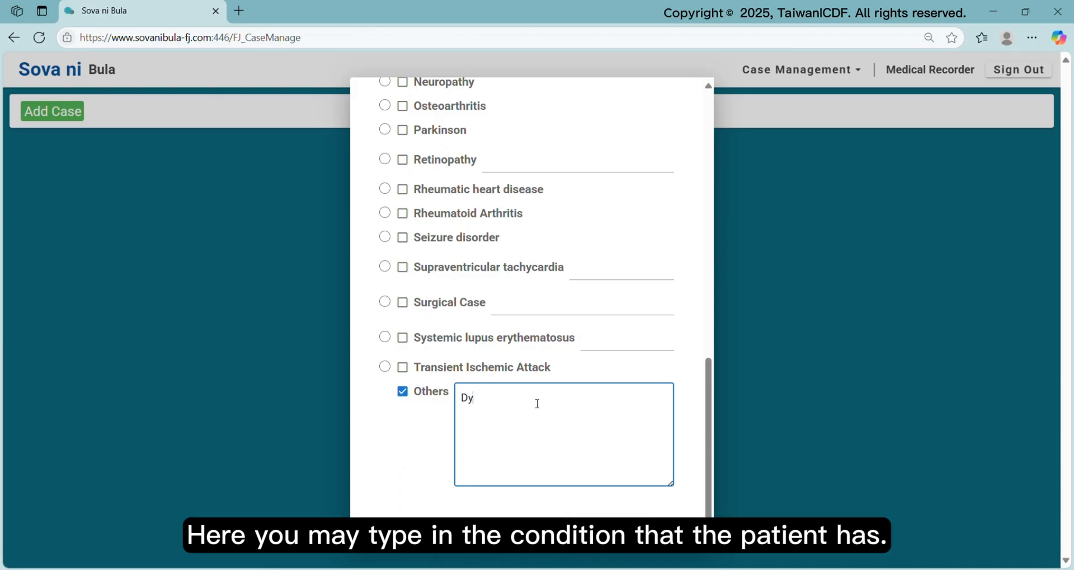
text(slipidemia)
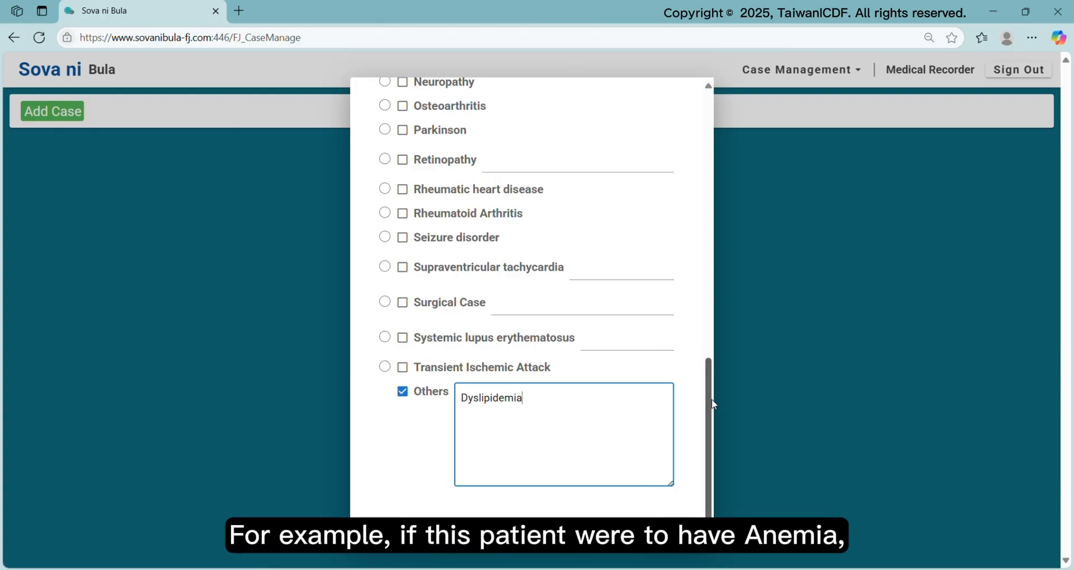
drag(712, 396, 714, 149)
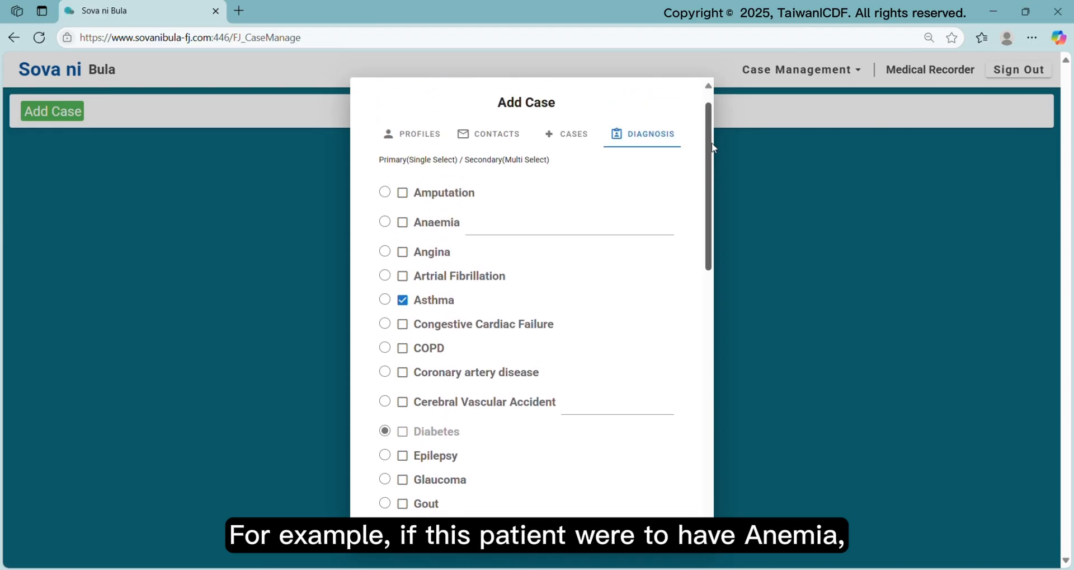
Fill the Anaemia detail field with 'Iron Deficiency Anameia'
click(518, 235)
text(Iron Deficiency Anameia)
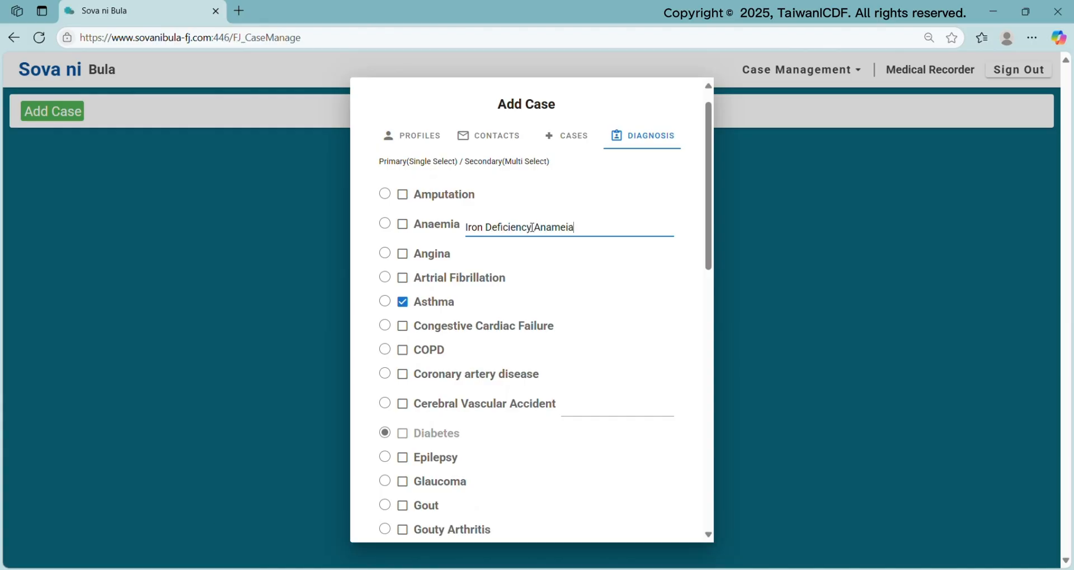
click(613, 256)
drag(709, 260, 699, 510)
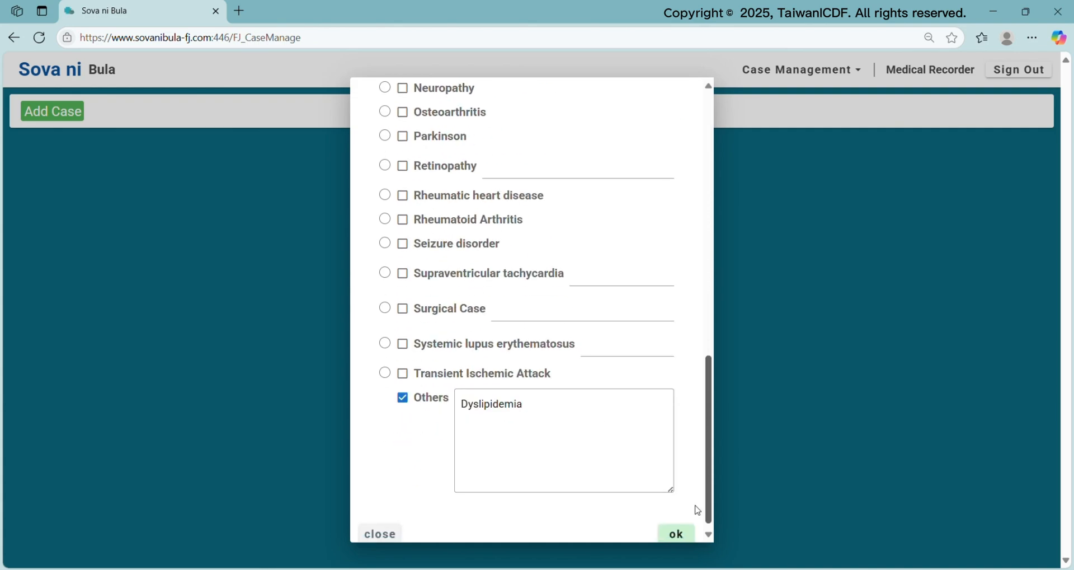
scroll(699, 510, down, 1)
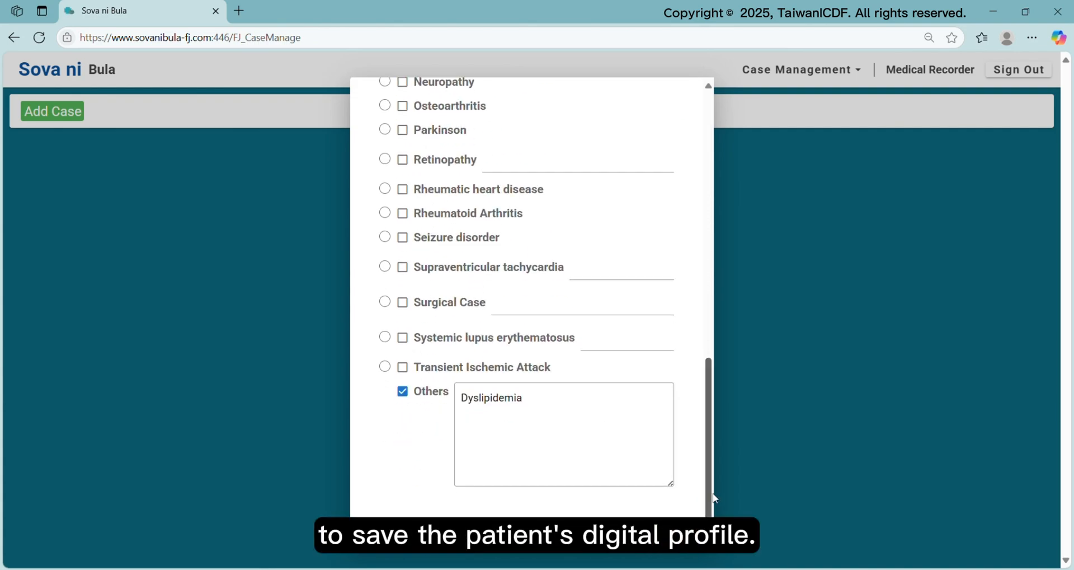
Confirm the Add Case form with OK to save the new case
click(677, 532)
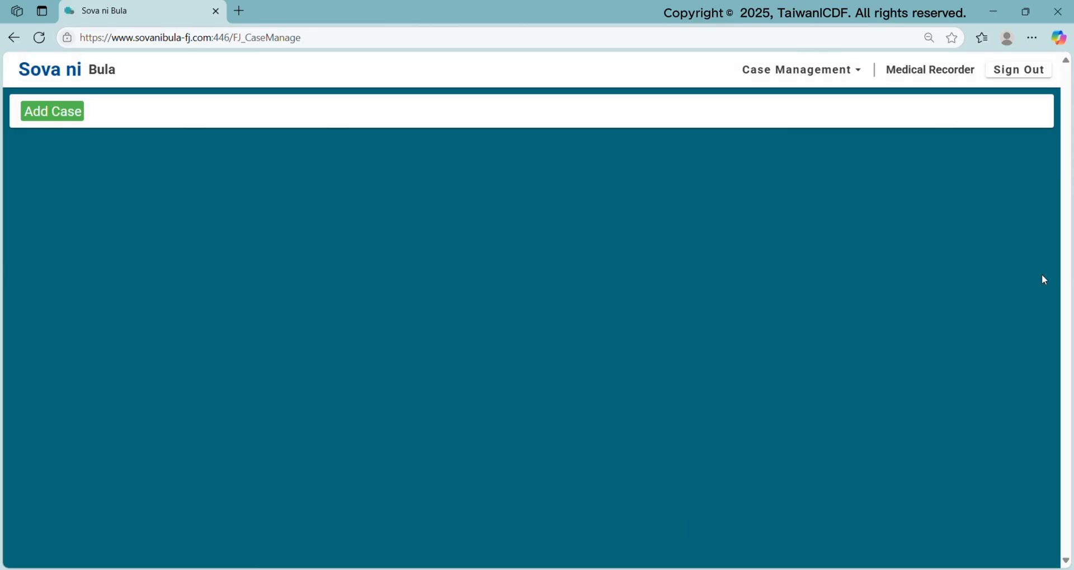